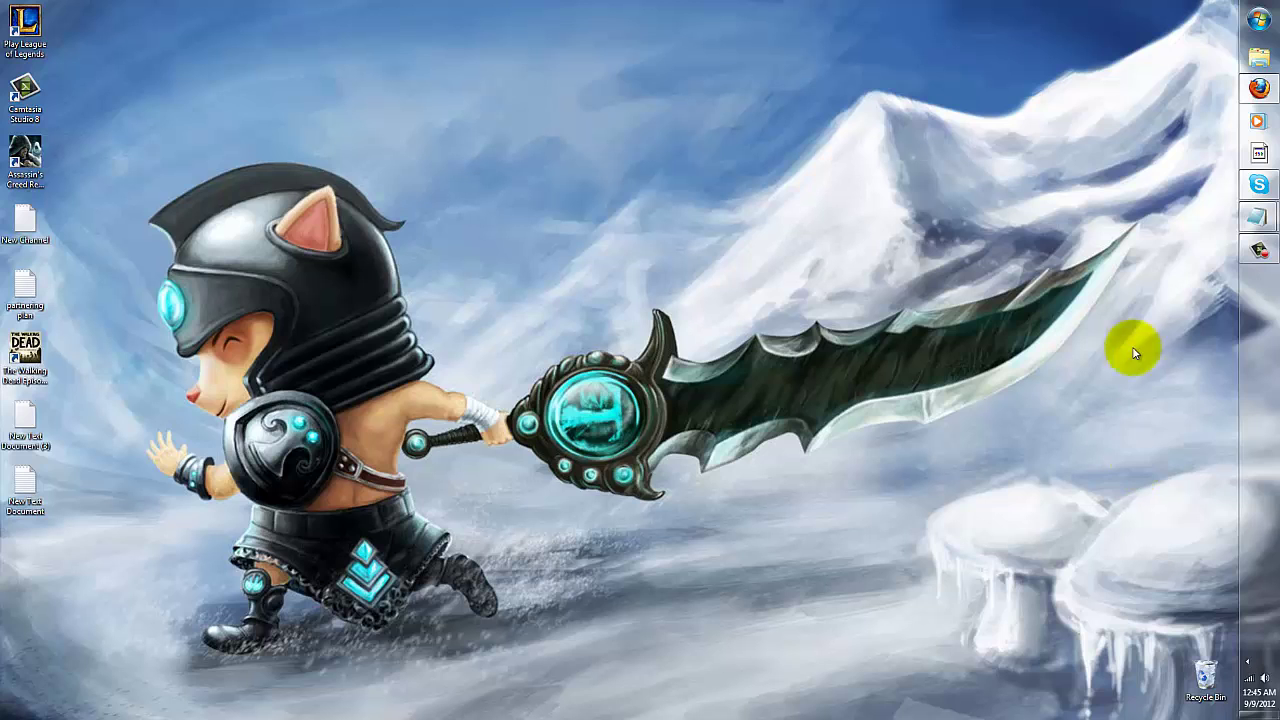
Step: Download the 6.4 MB SIU 3.334-Lite.zip from the SIU Updates Google Sites page in Firefox
click(1258, 88)
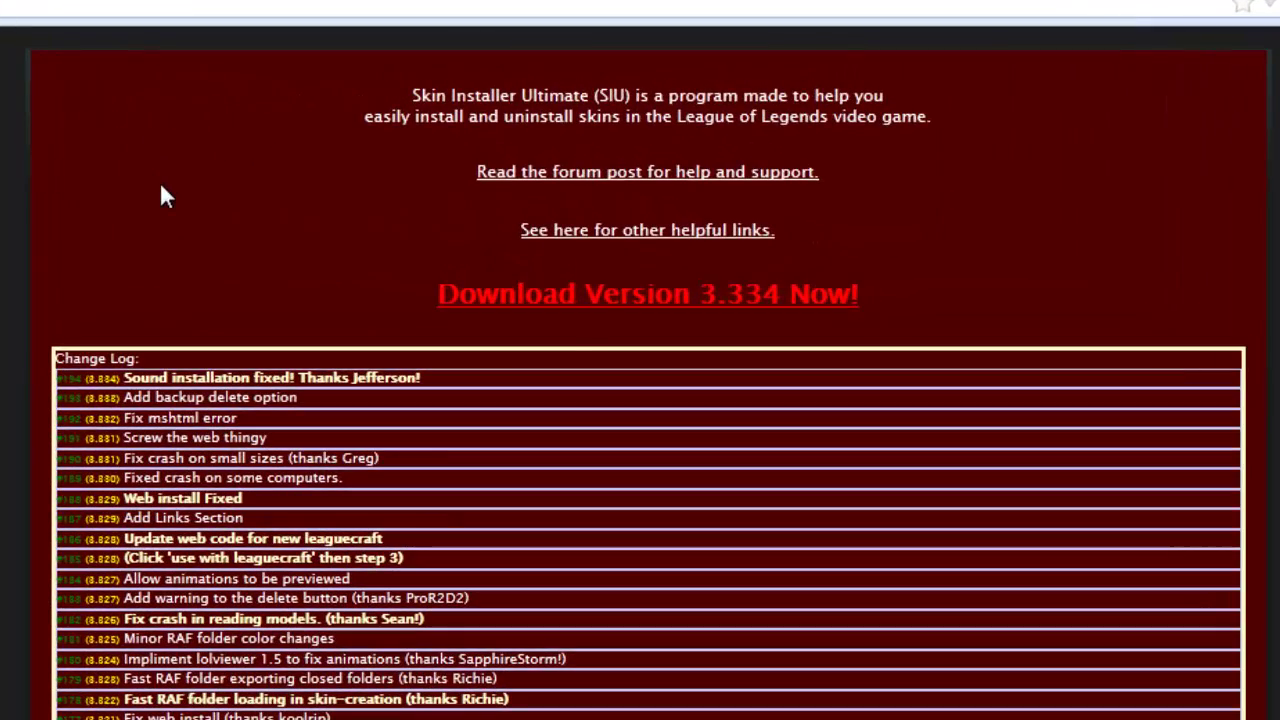
click(566, 314)
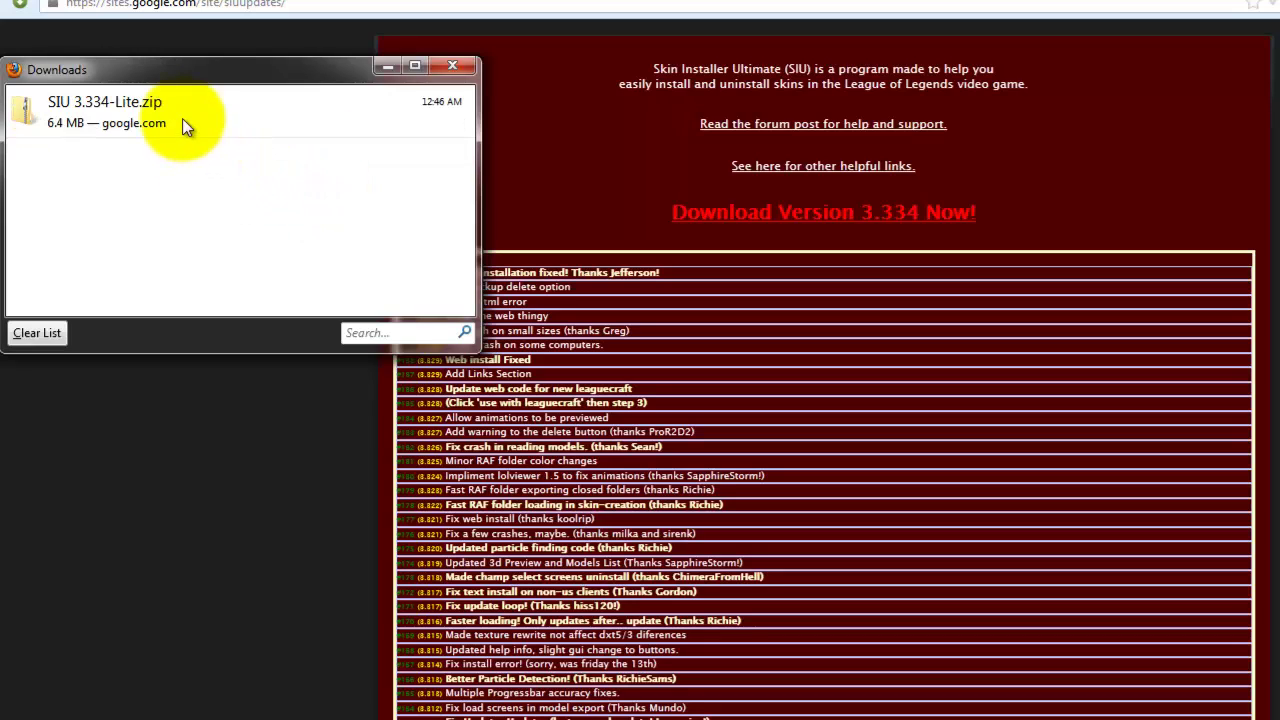
right_click(182, 118)
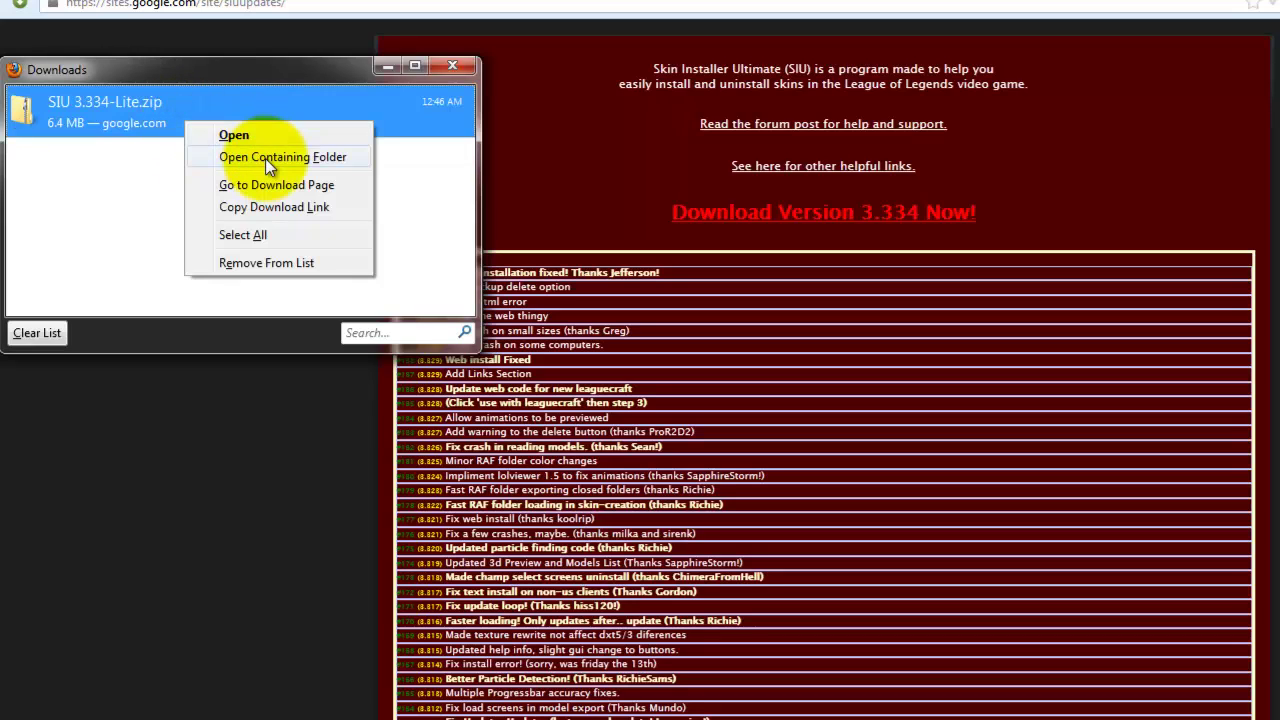
Step: Copy SIU 3.334-Lite.zip from the Downloads folder and paste it onto the Windows desktop
click(265, 158)
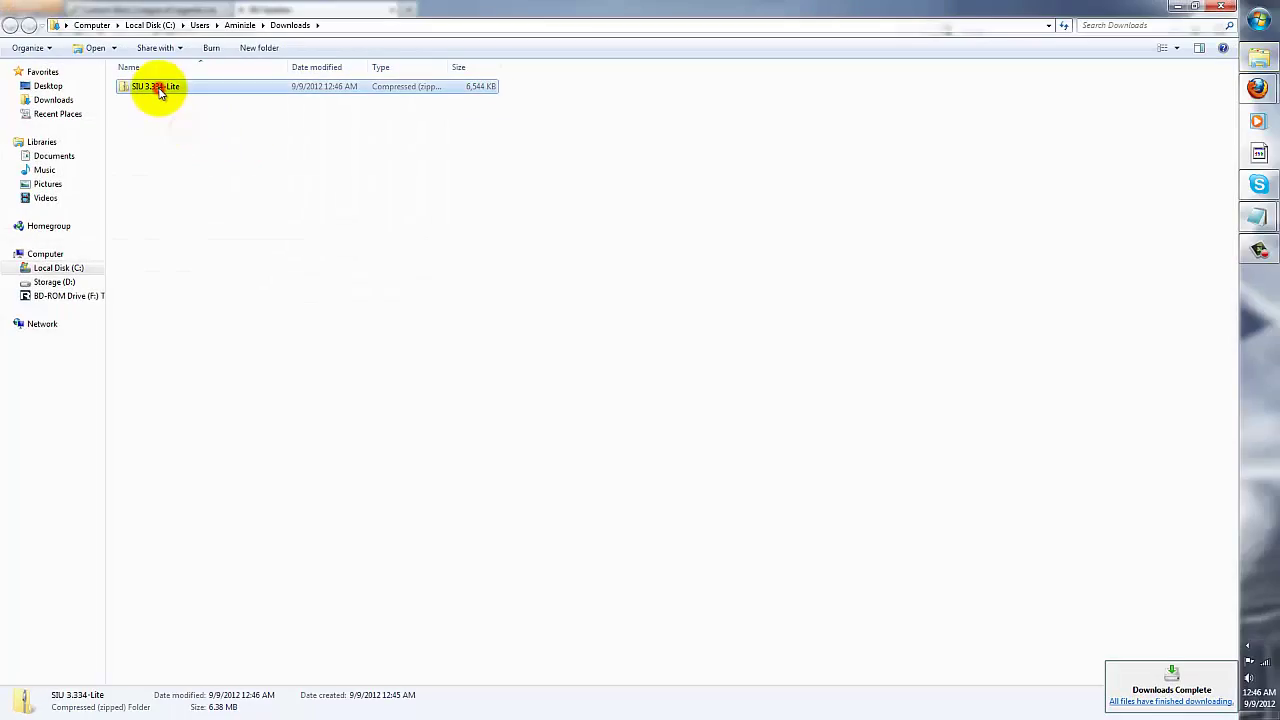
right_click(158, 87)
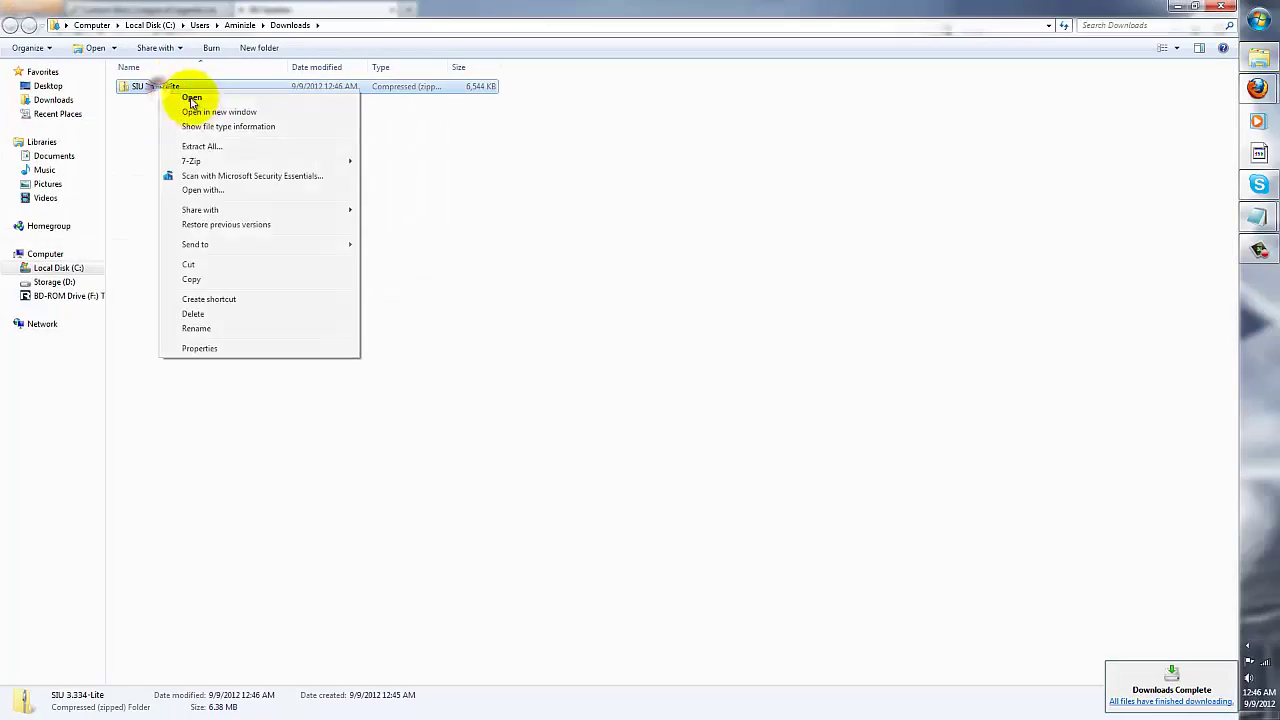
click(213, 280)
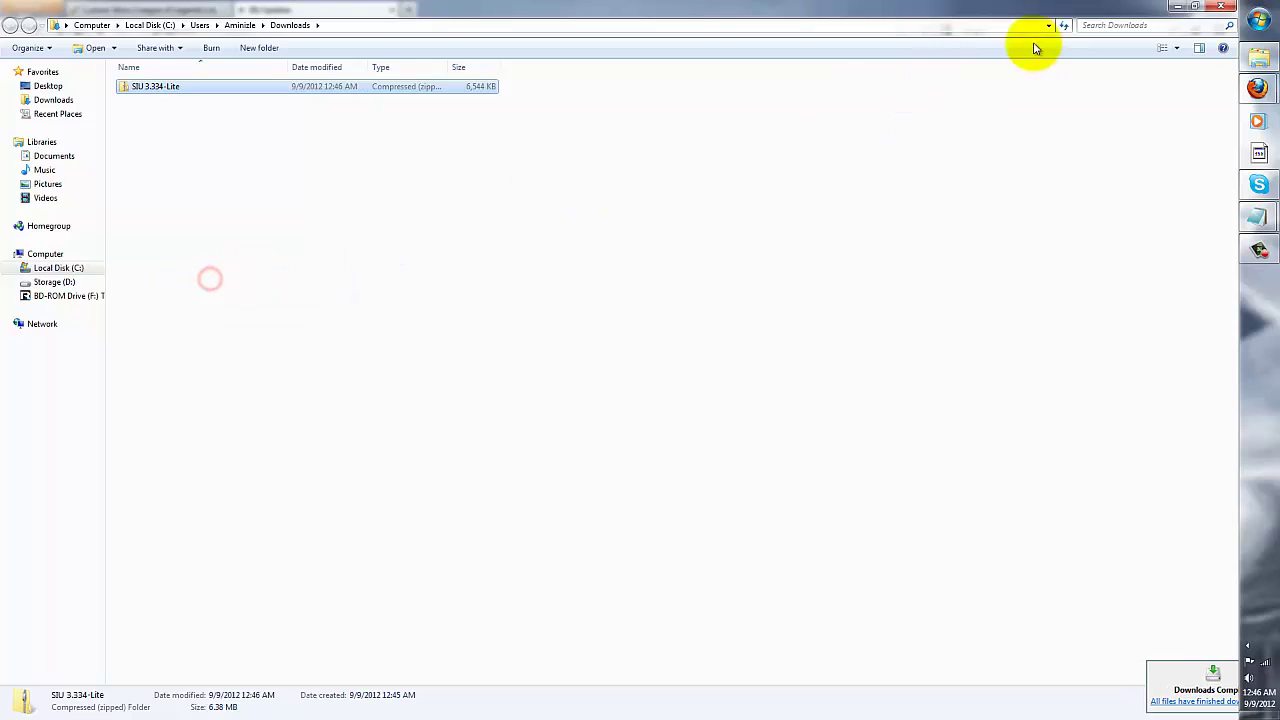
click(1219, 9)
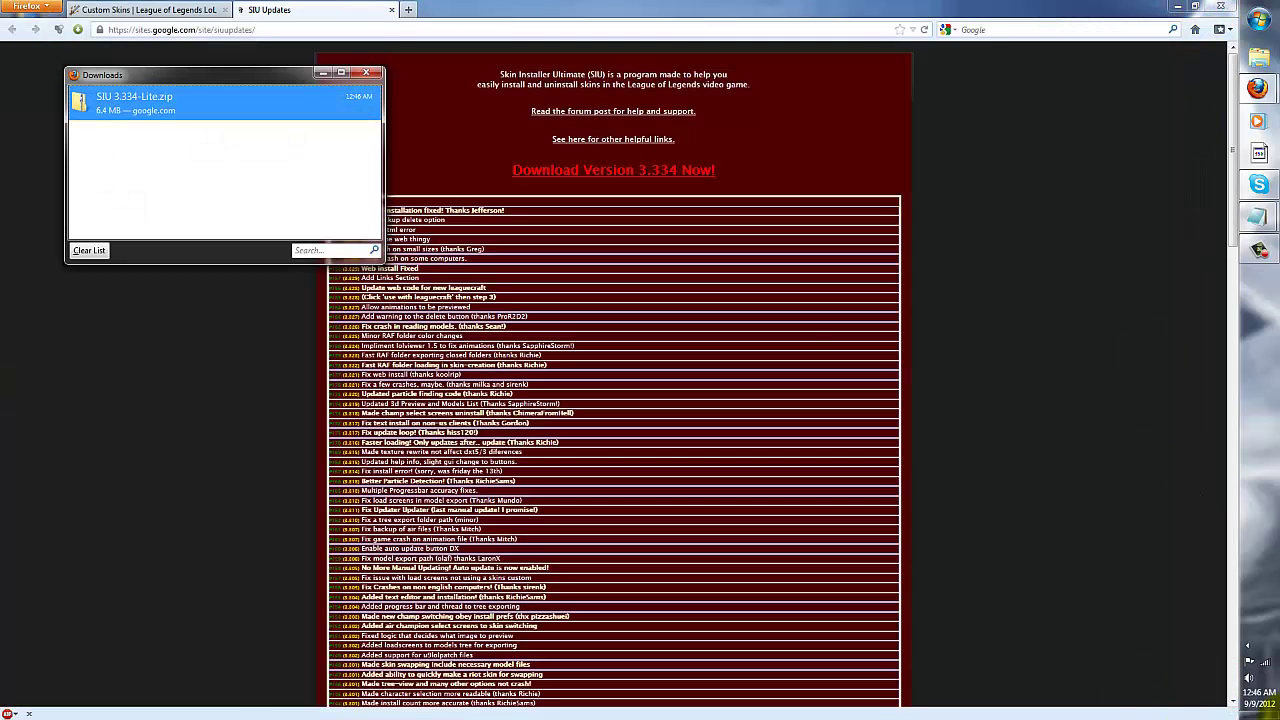
click(1259, 715)
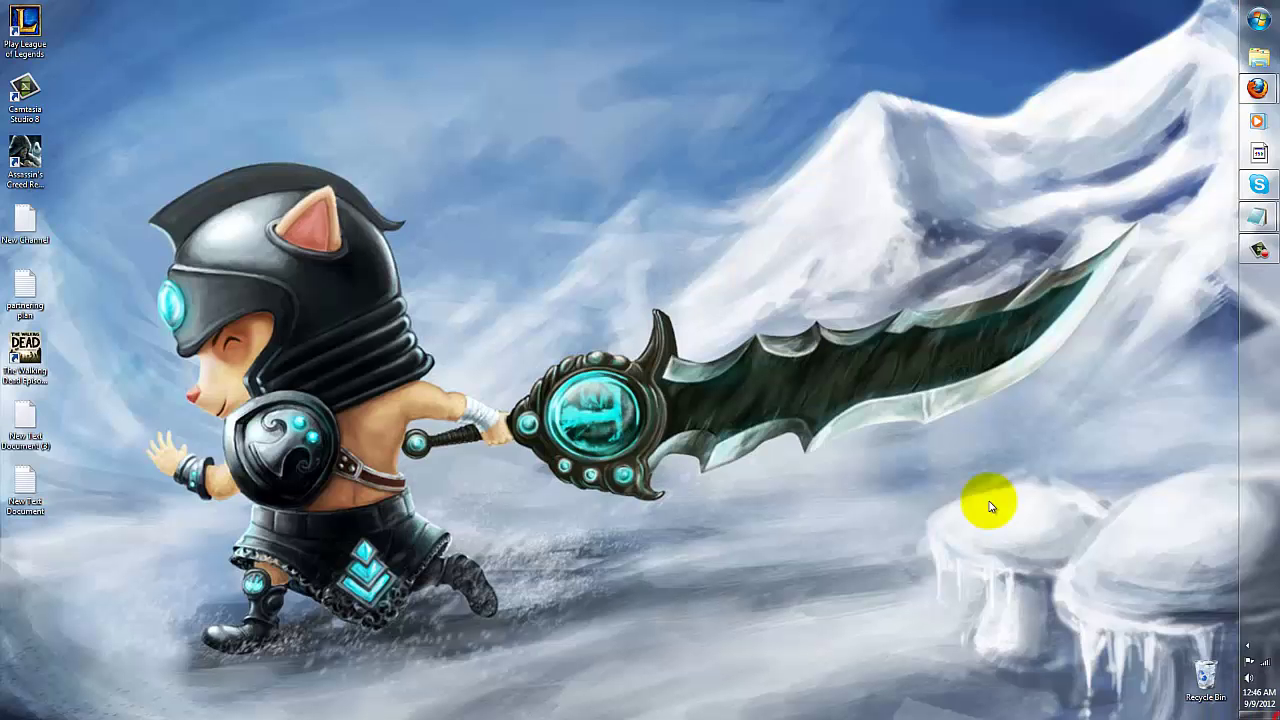
right_click(598, 197)
mouse_move(665, 325)
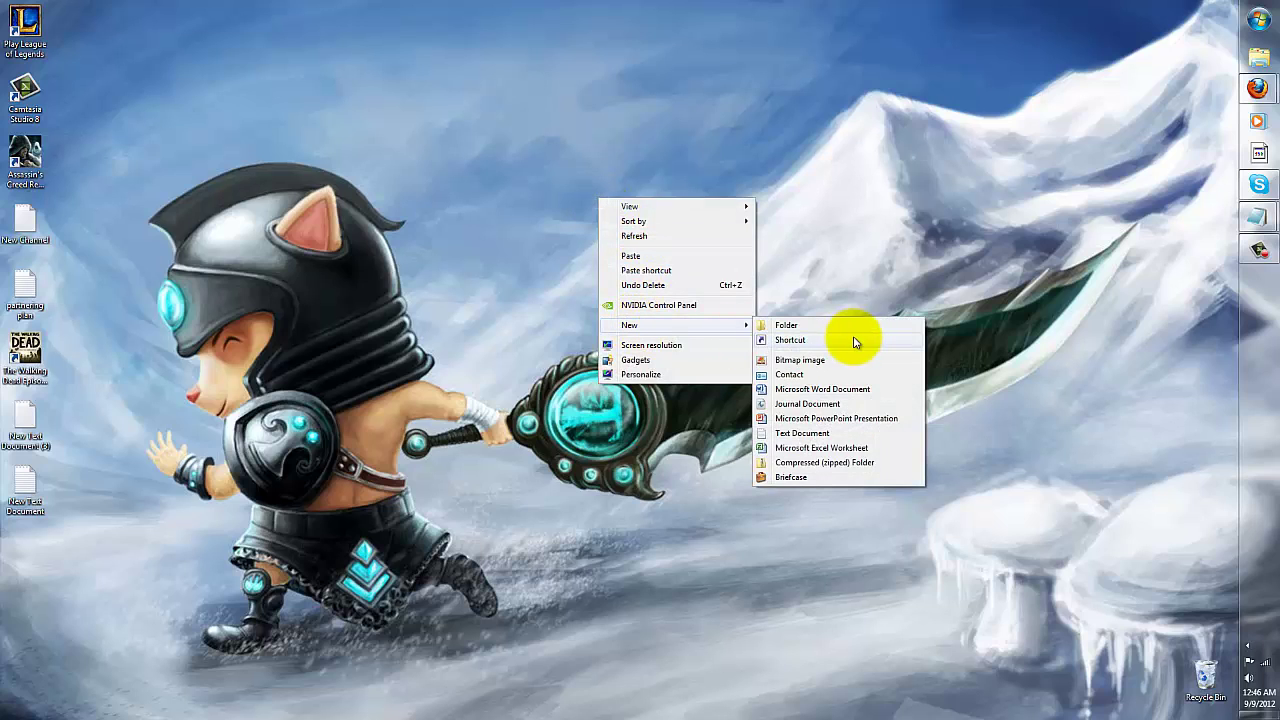
click(664, 258)
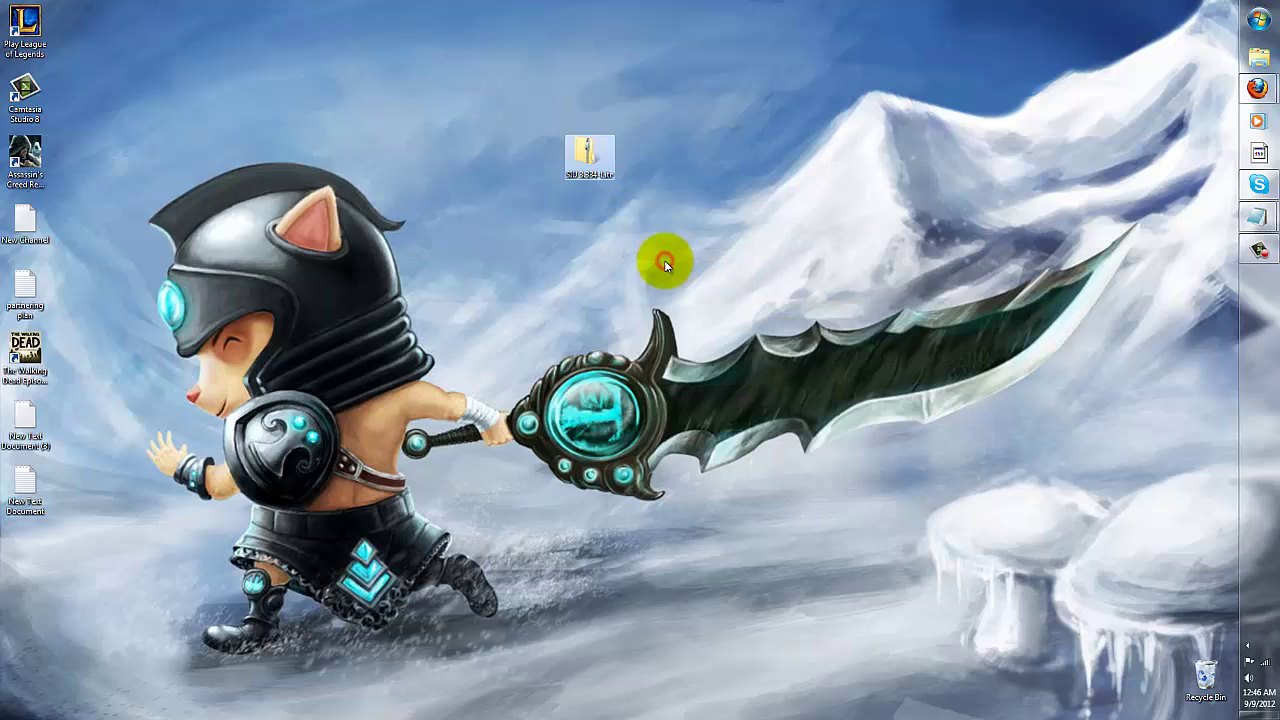
right_click(593, 153)
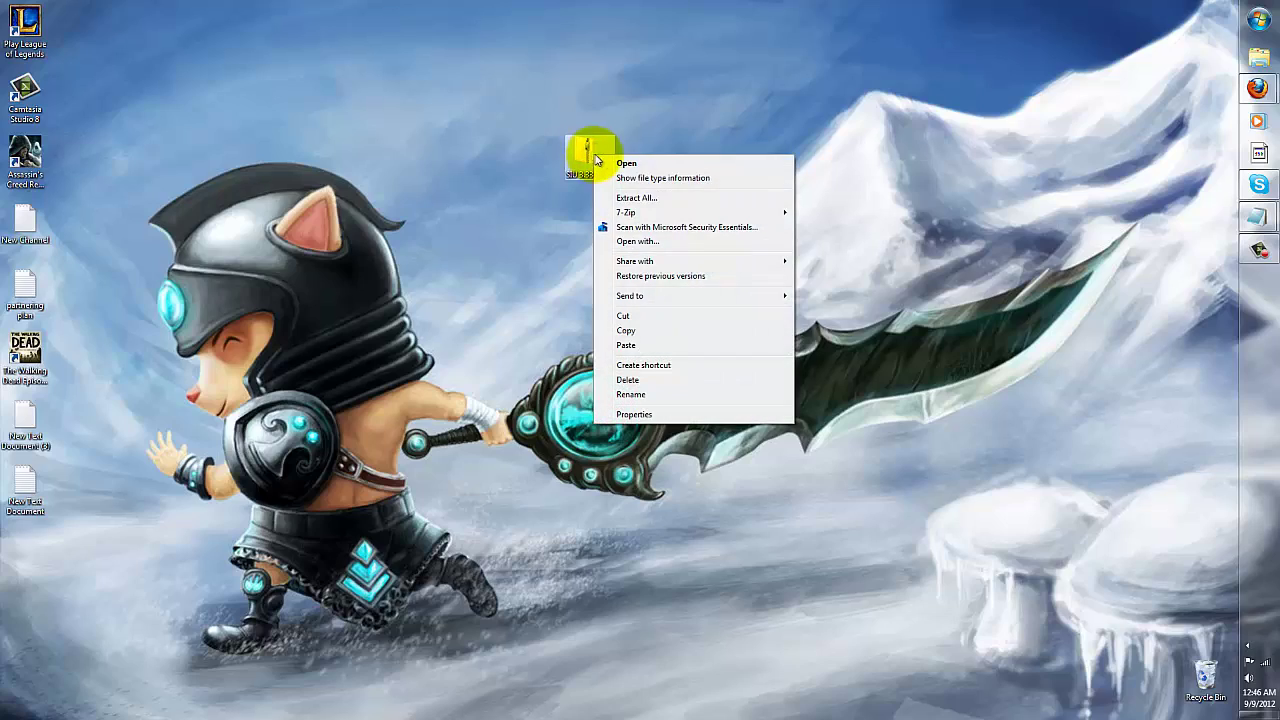
Step: Extract all of SIU 3.334-Lite.zip into a 48-file SIU 3.334-Lite folder on the desktop
click(610, 161)
scroll(271, 214, down, 2)
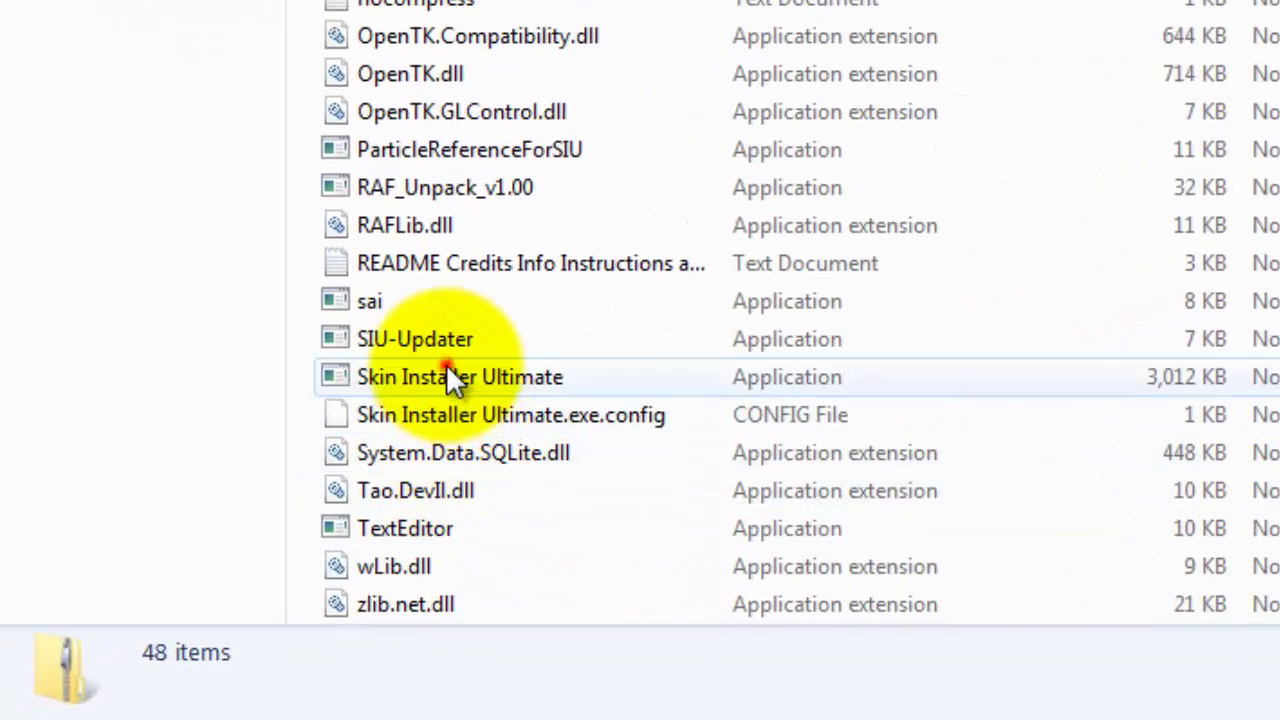
click(447, 370)
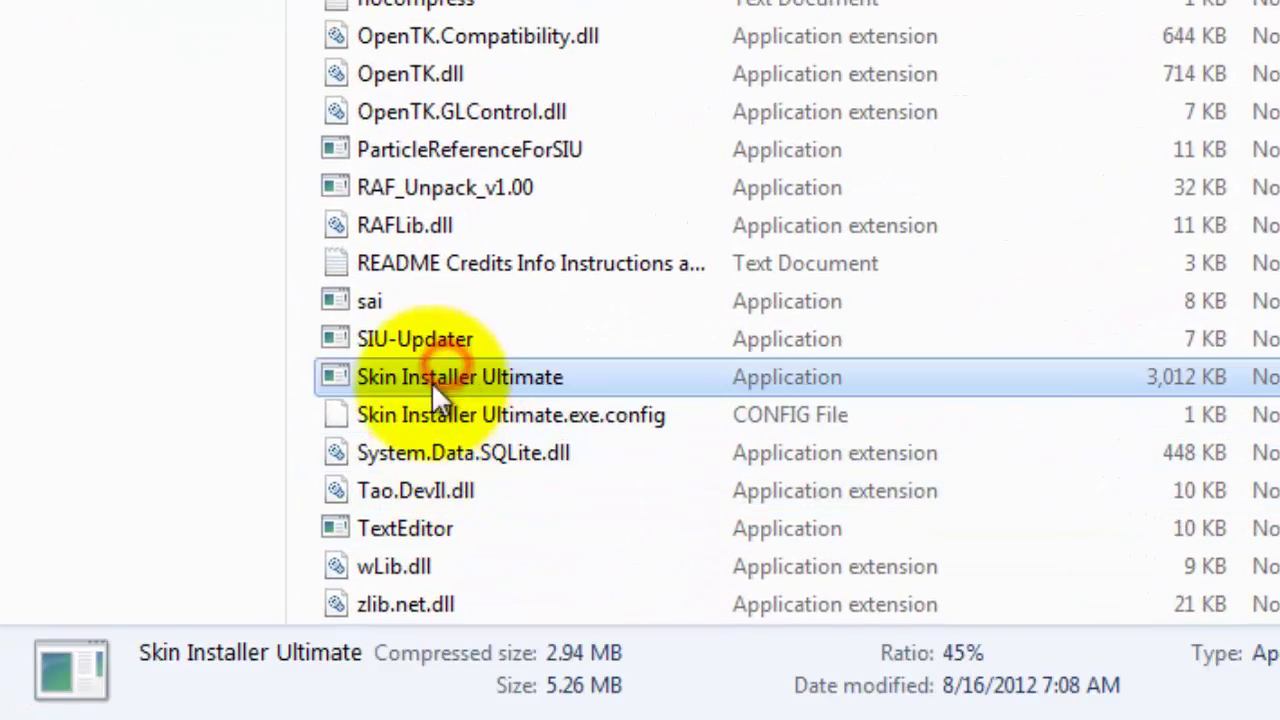
double_click(609, 384)
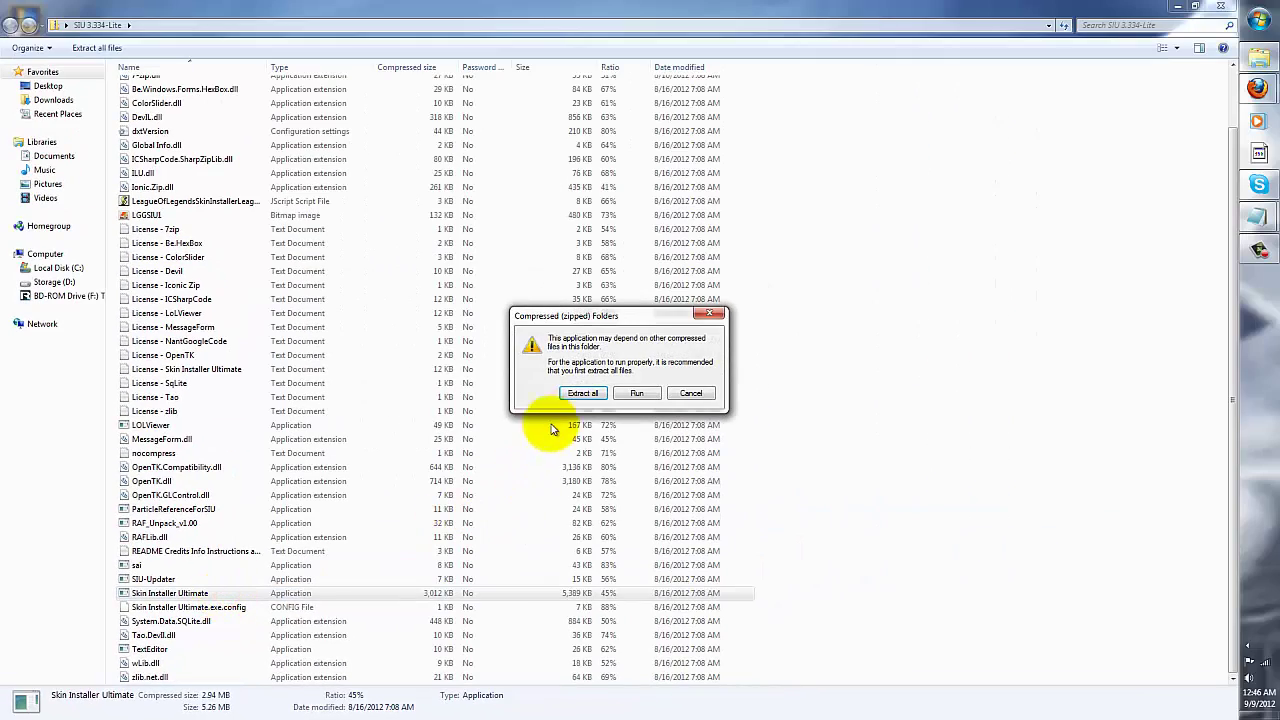
click(589, 397)
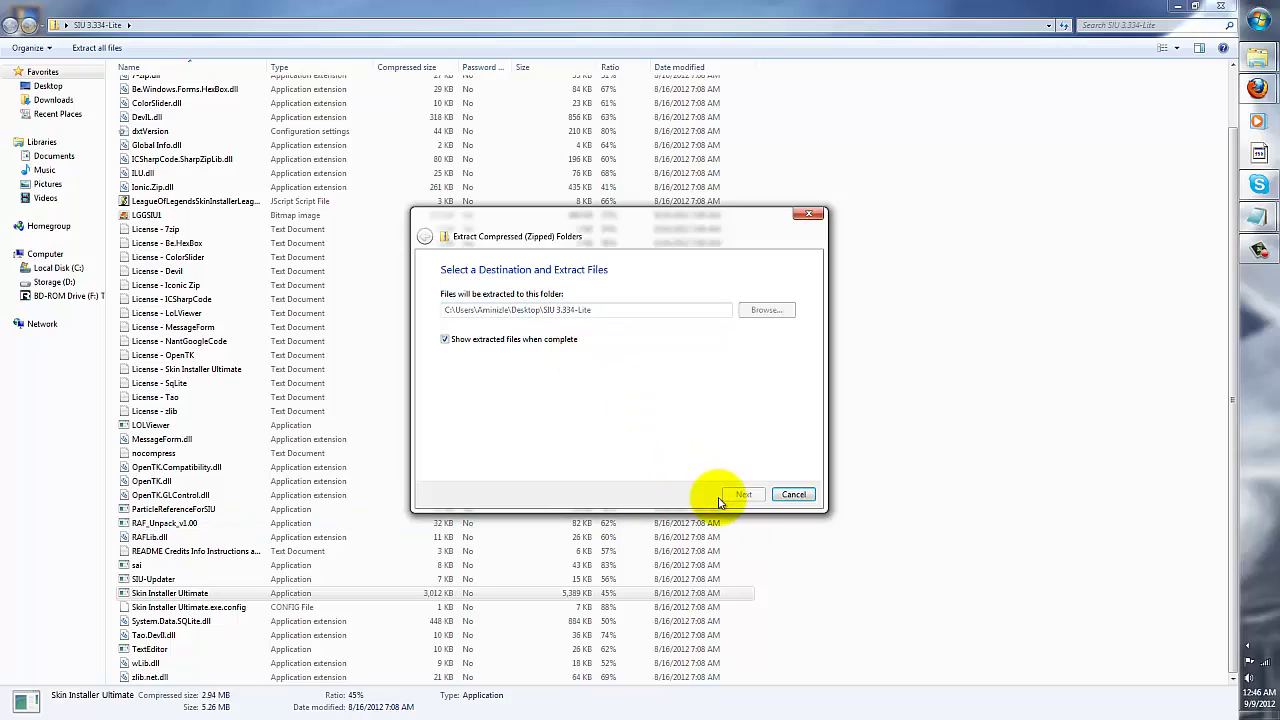
click(1222, 7)
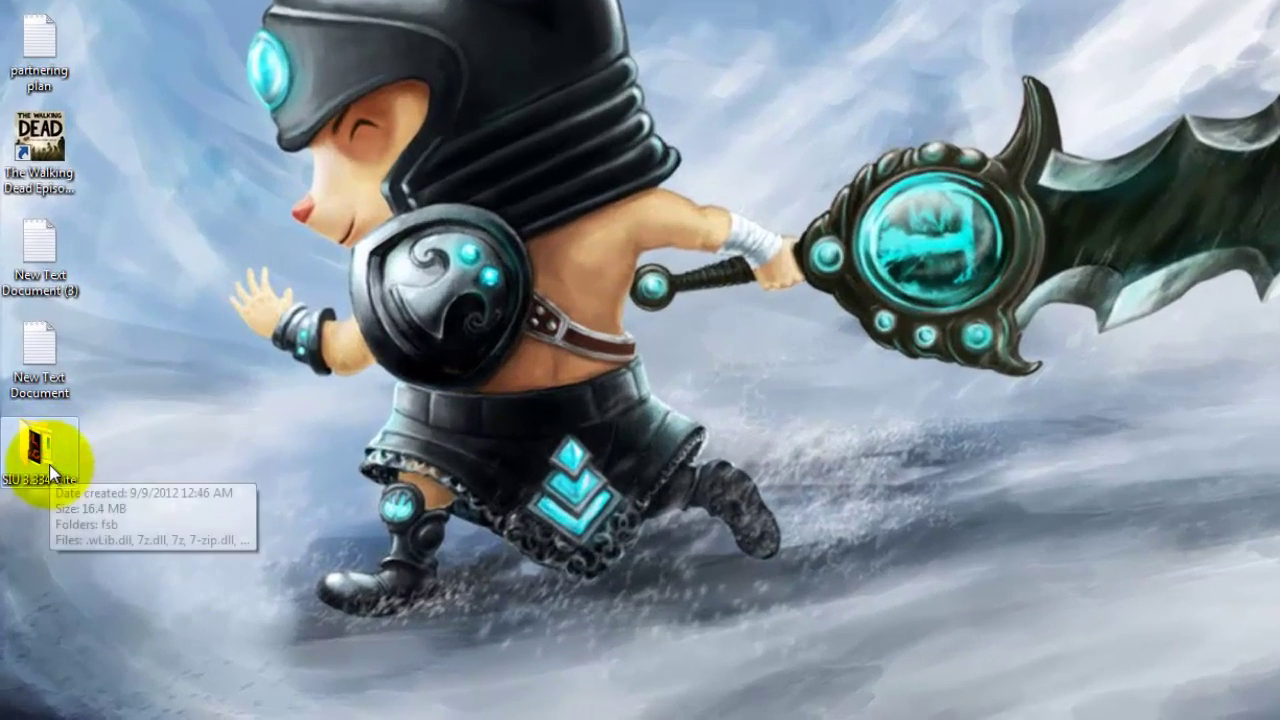
Step: Run Skin Installer Ultimate from the SIU 3.334-Lite folder, allowing it and acknowledging the first-run notice
double_click(49, 464)
scroll(457, 323, down, 2)
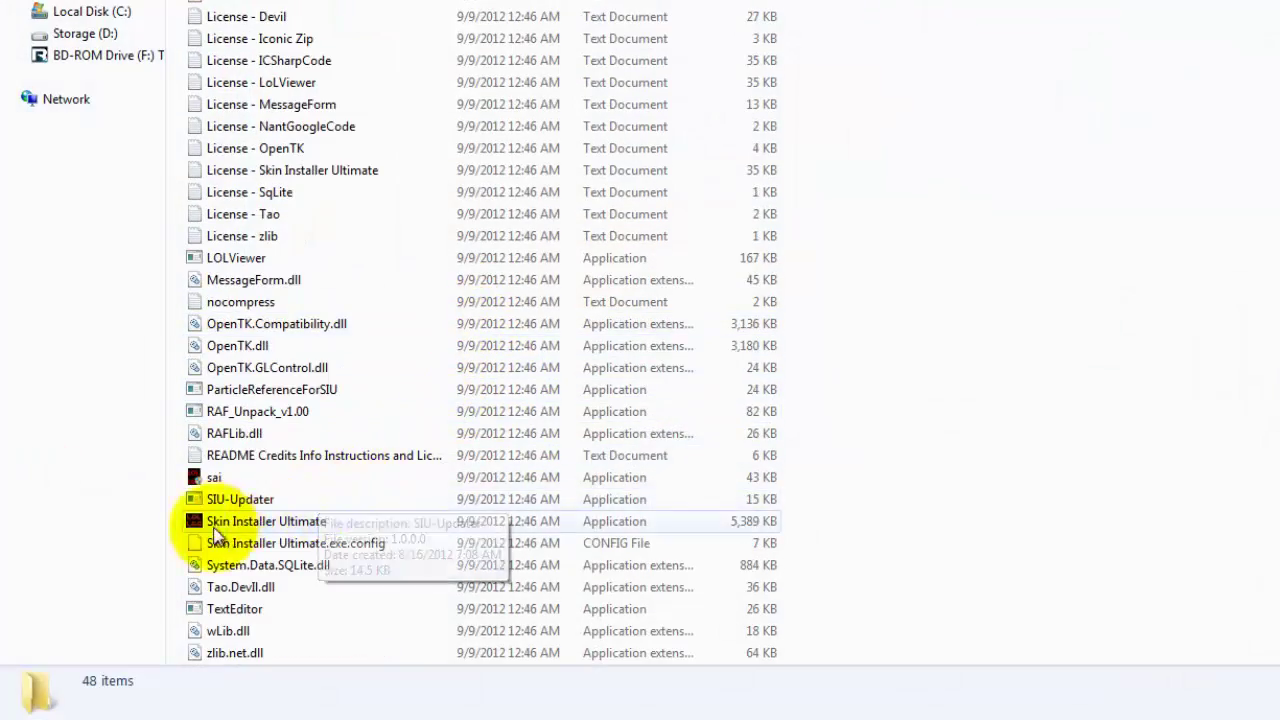
double_click(294, 527)
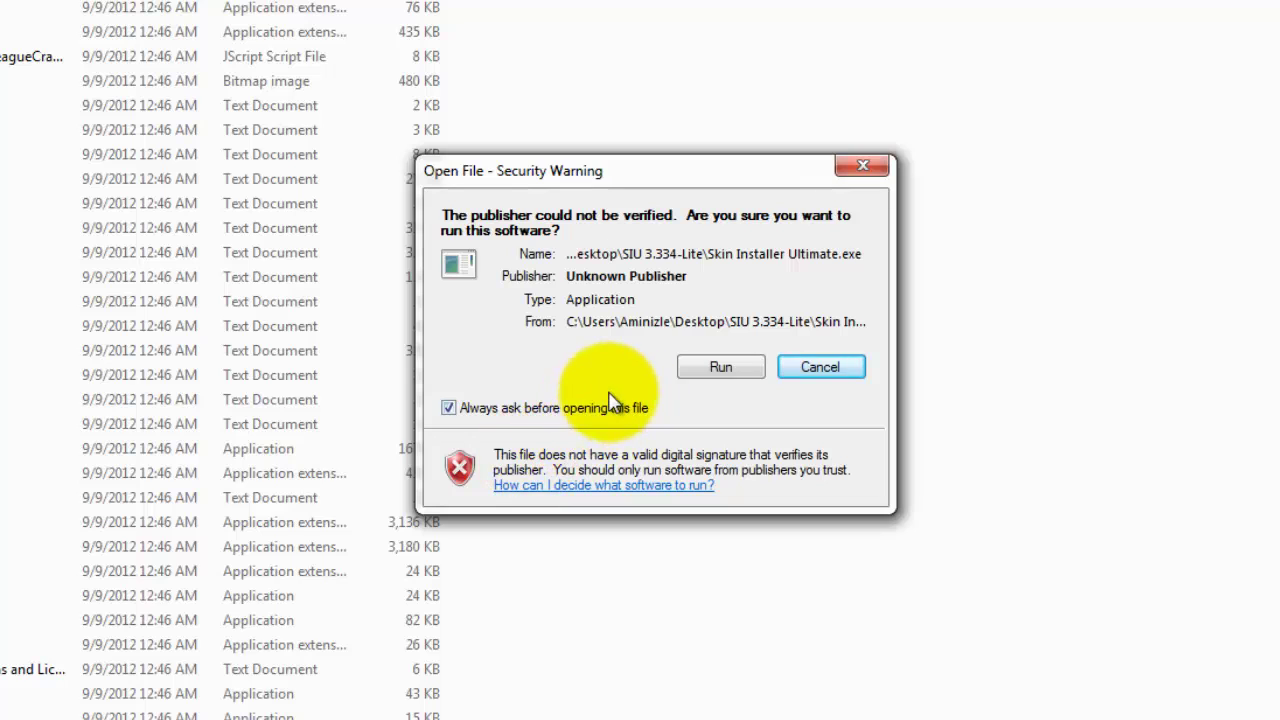
click(721, 367)
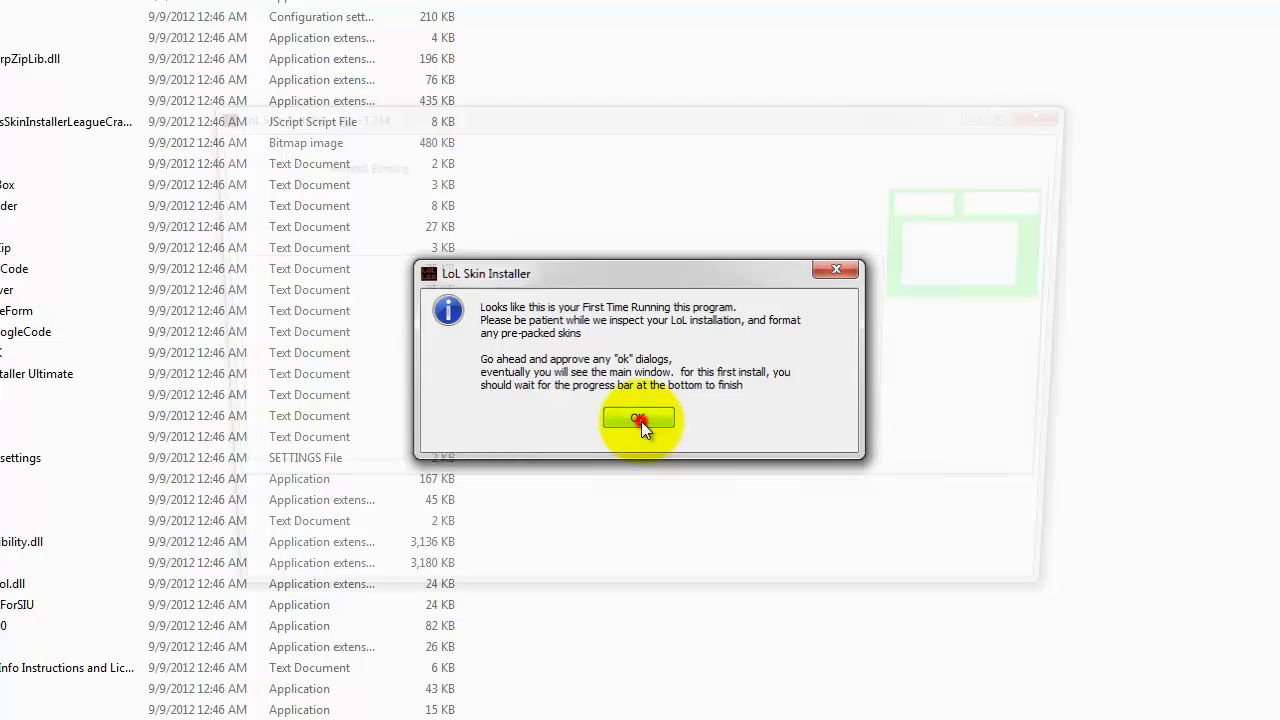
click(641, 421)
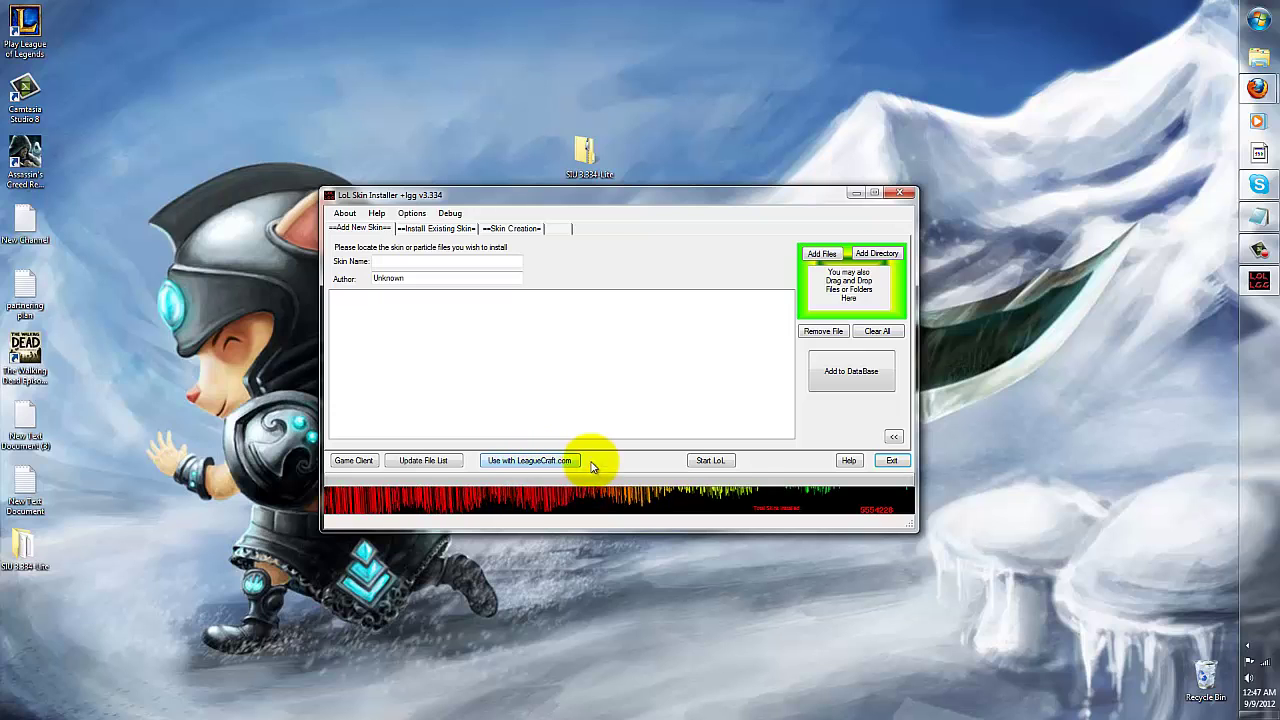
Step: On LeagueCraft, sort Amumu skins by downloads and get Spidermumu v2.1 as 5277.zip
mouse_move(1257, 88)
click(1152, 80)
click(140, 9)
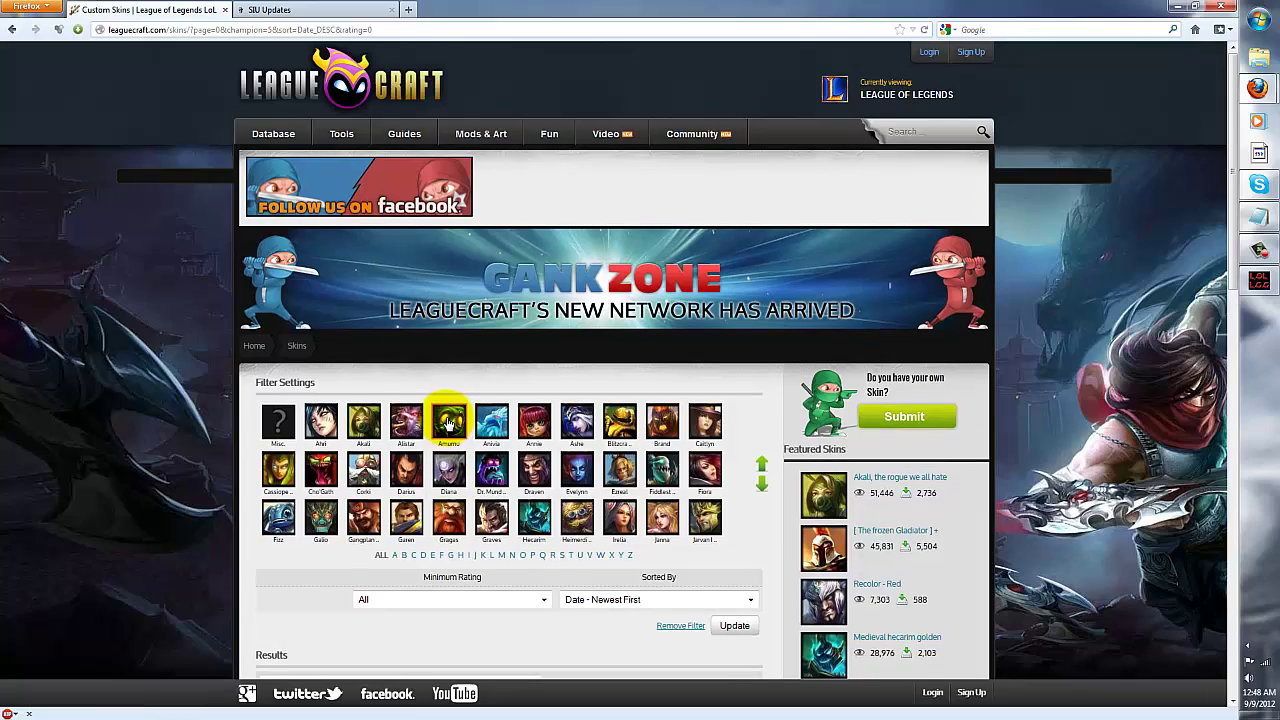
scroll(448, 422, down, 10)
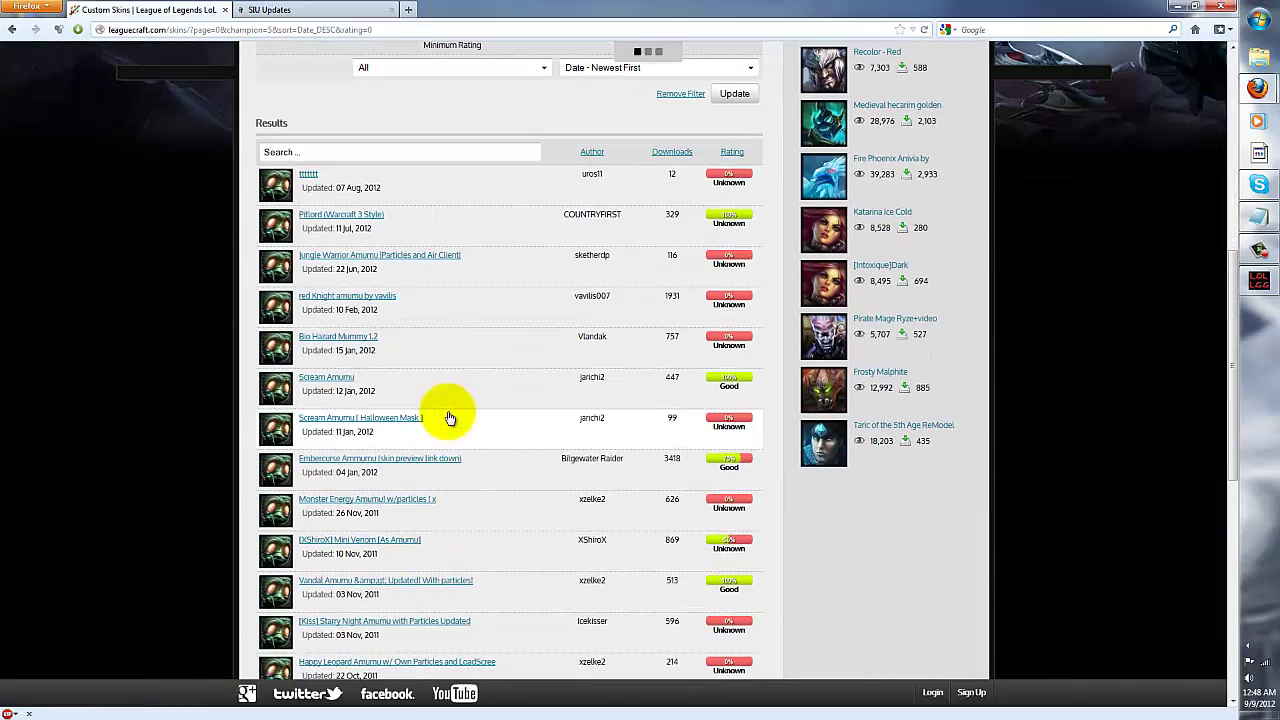
click(671, 156)
scroll(630, 232, down, 8)
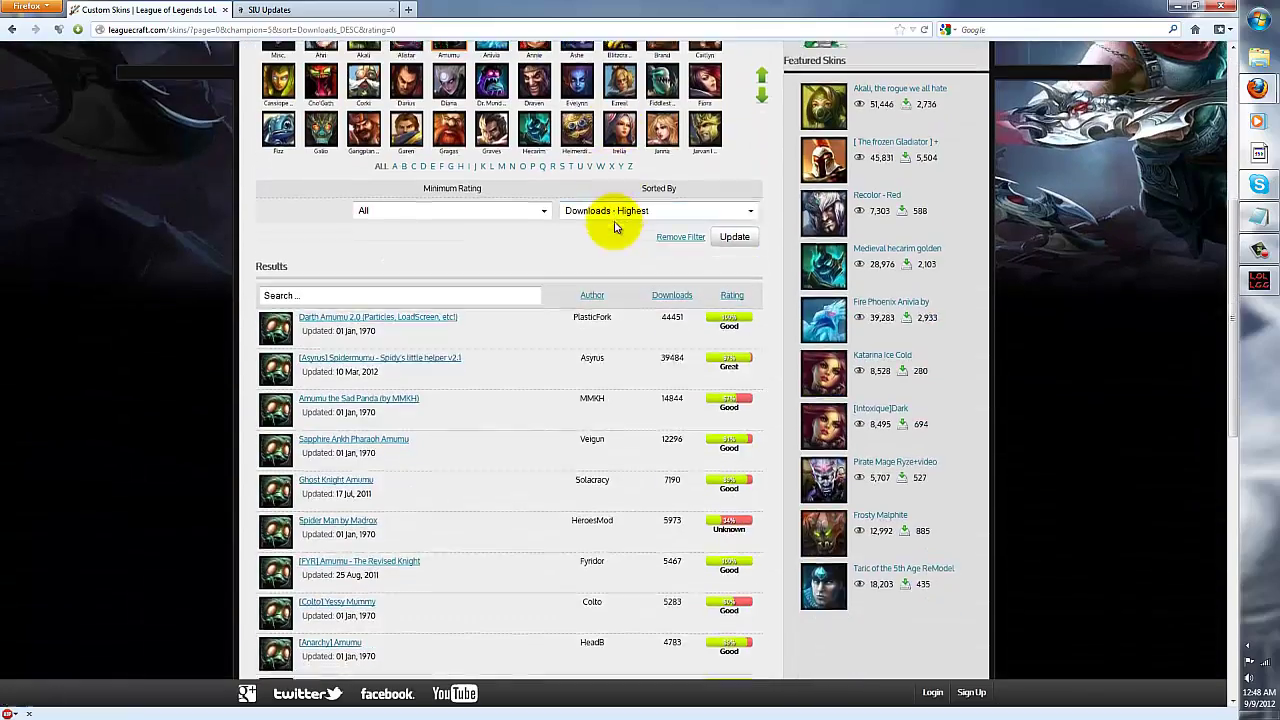
scroll(616, 228, down, 4)
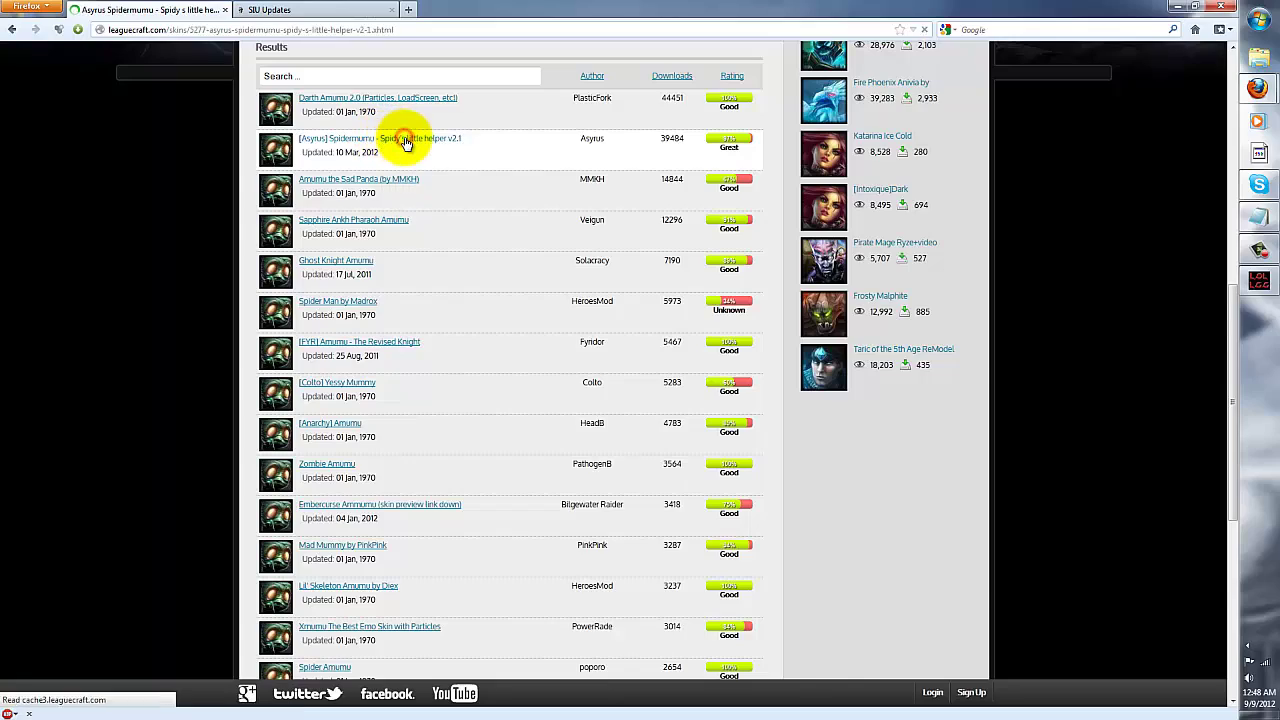
click(405, 143)
scroll(192, 322, down, 8)
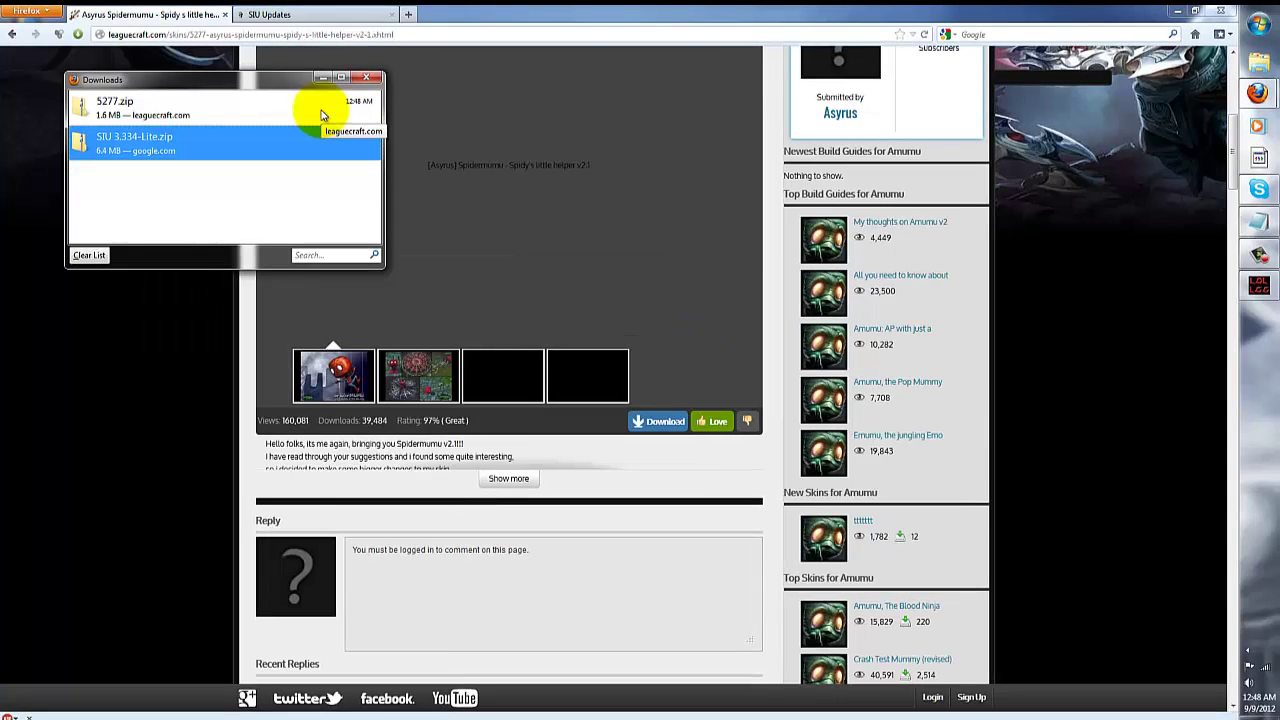
Step: Show 5277.zip in the Downloads folder and drag it onto the Skin Installer Ultimate window
click(229, 109)
right_click(231, 109)
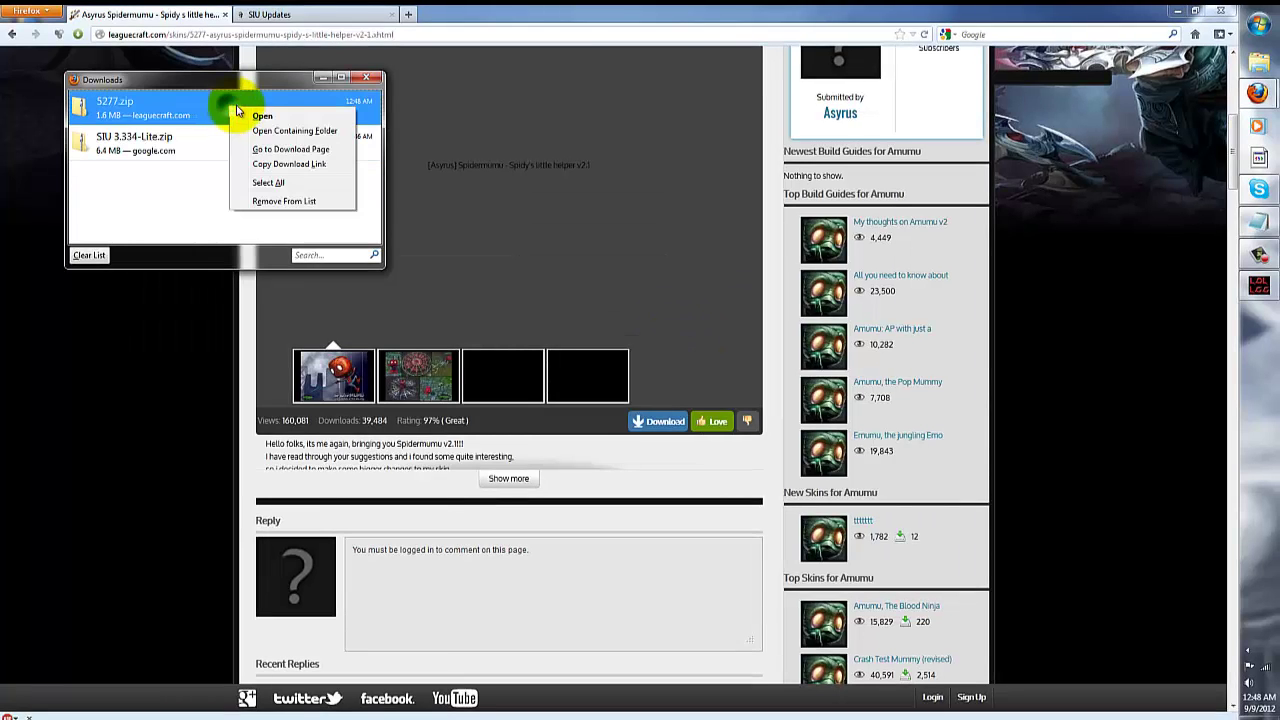
click(293, 134)
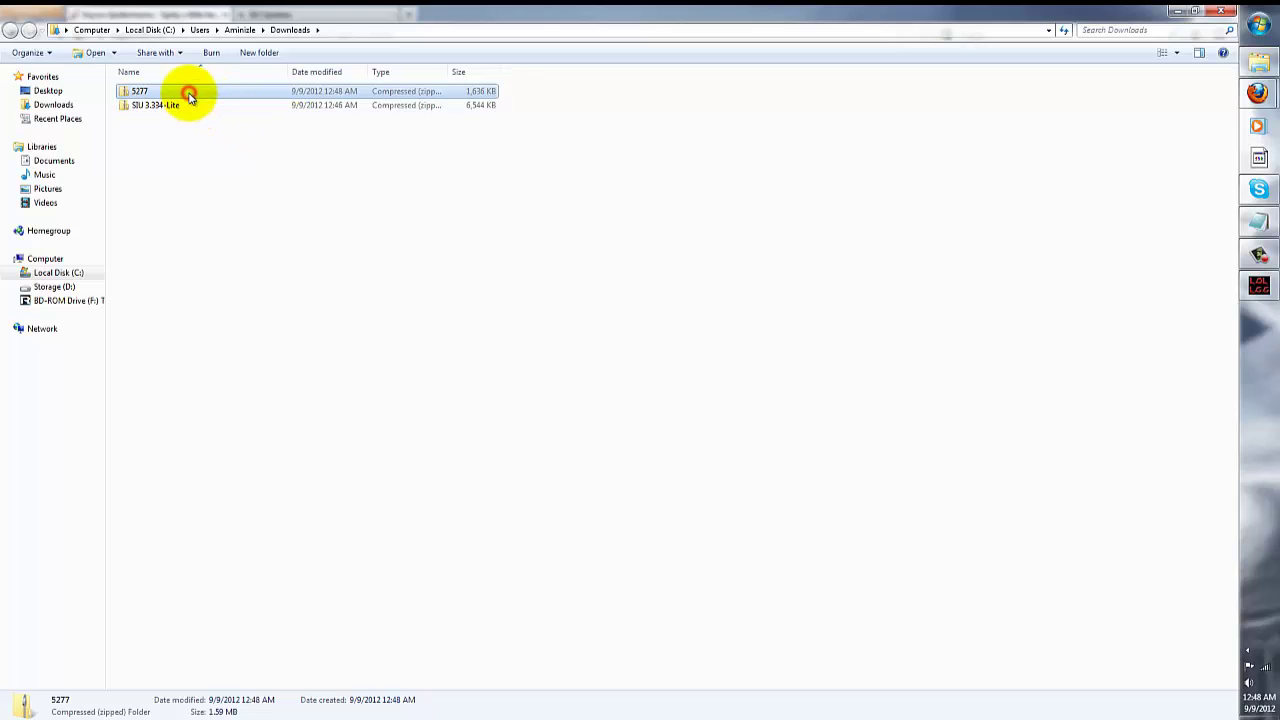
mouse_move(217, 114)
mouse_down()
mouse_move(397, 189)
mouse_move(851, 263)
mouse_move(1257, 274)
mouse_move(989, 330)
mouse_move(596, 348)
mouse_up()
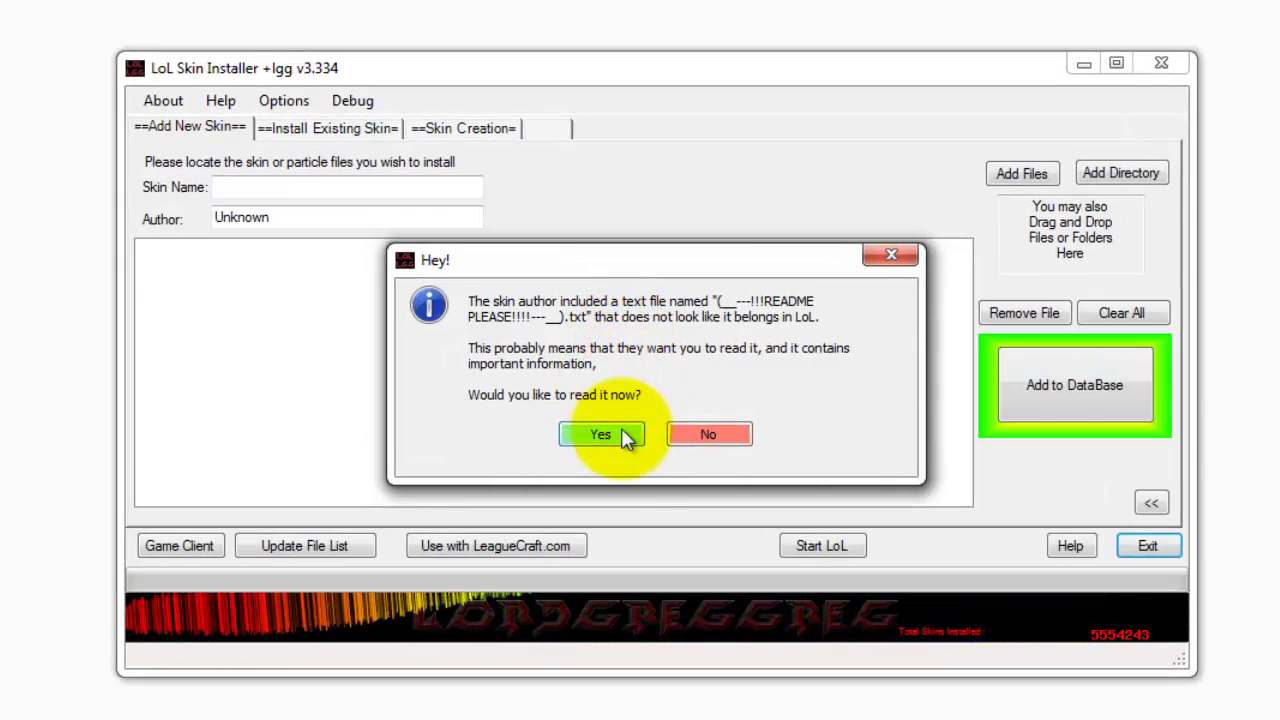
Step: Glance at the author's README, then confirm adding Spidermumu v2.1 to the Skin Database
click(622, 434)
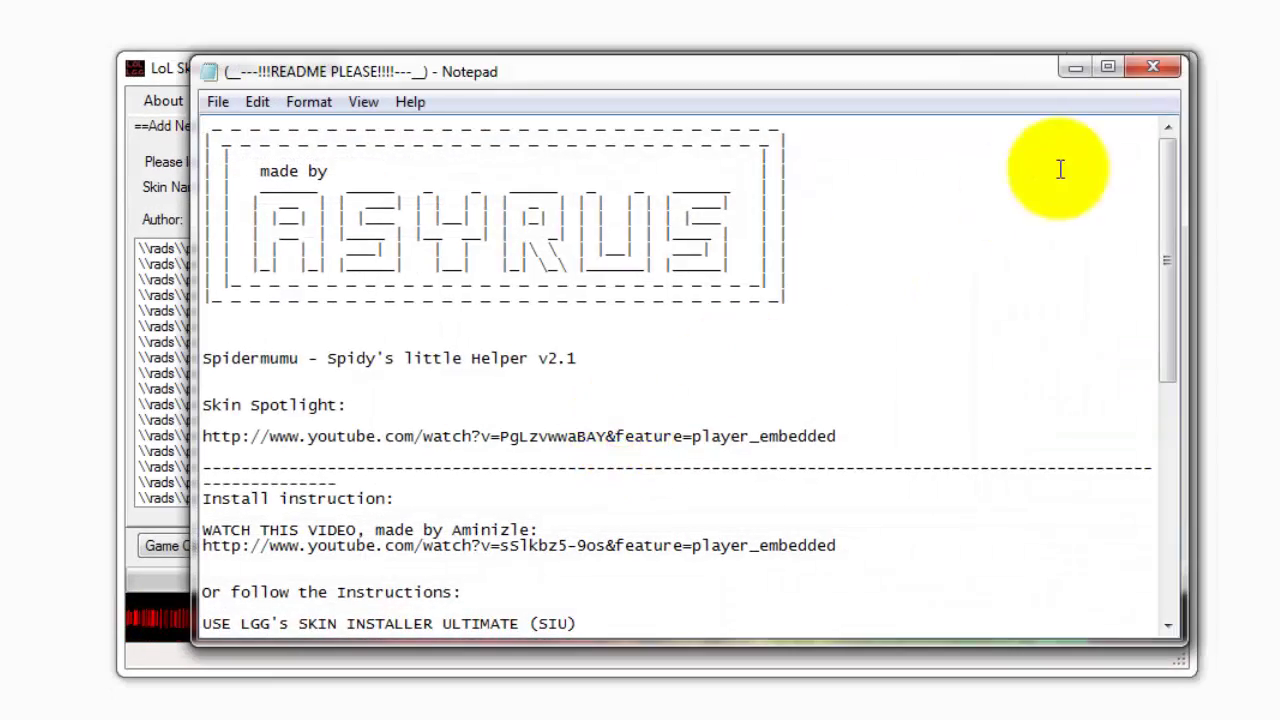
click(1154, 69)
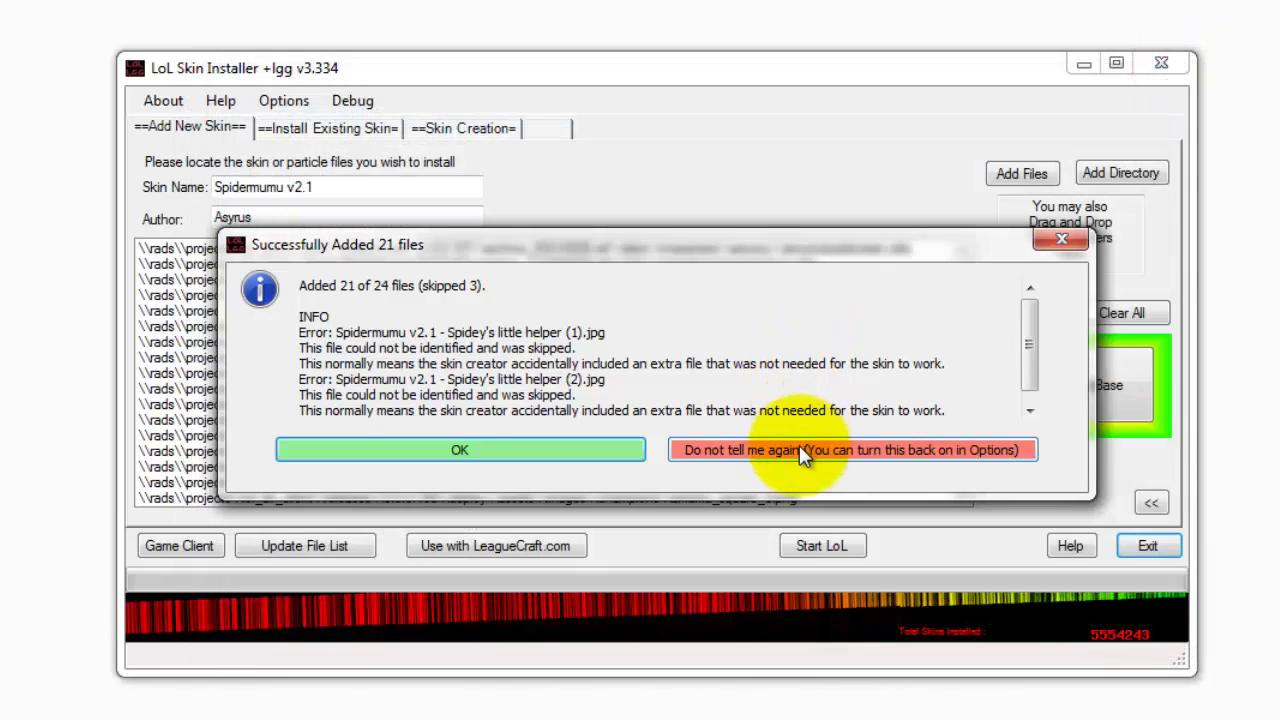
click(797, 448)
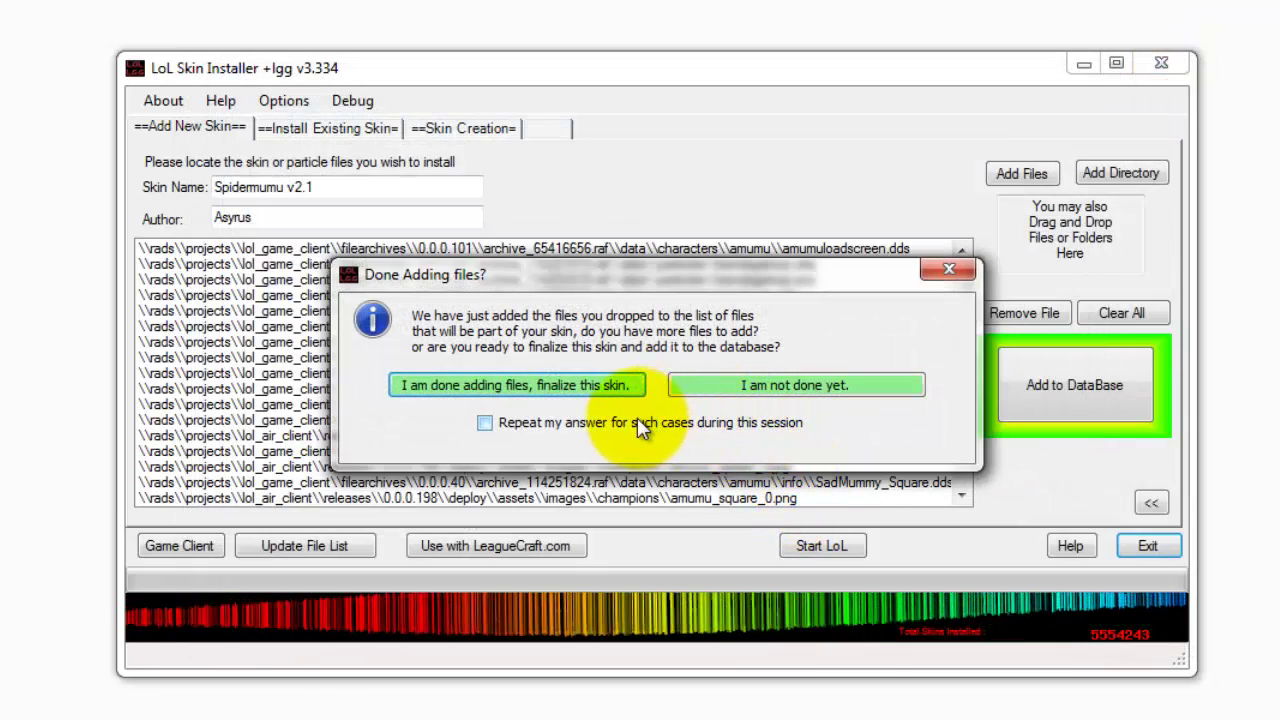
click(632, 421)
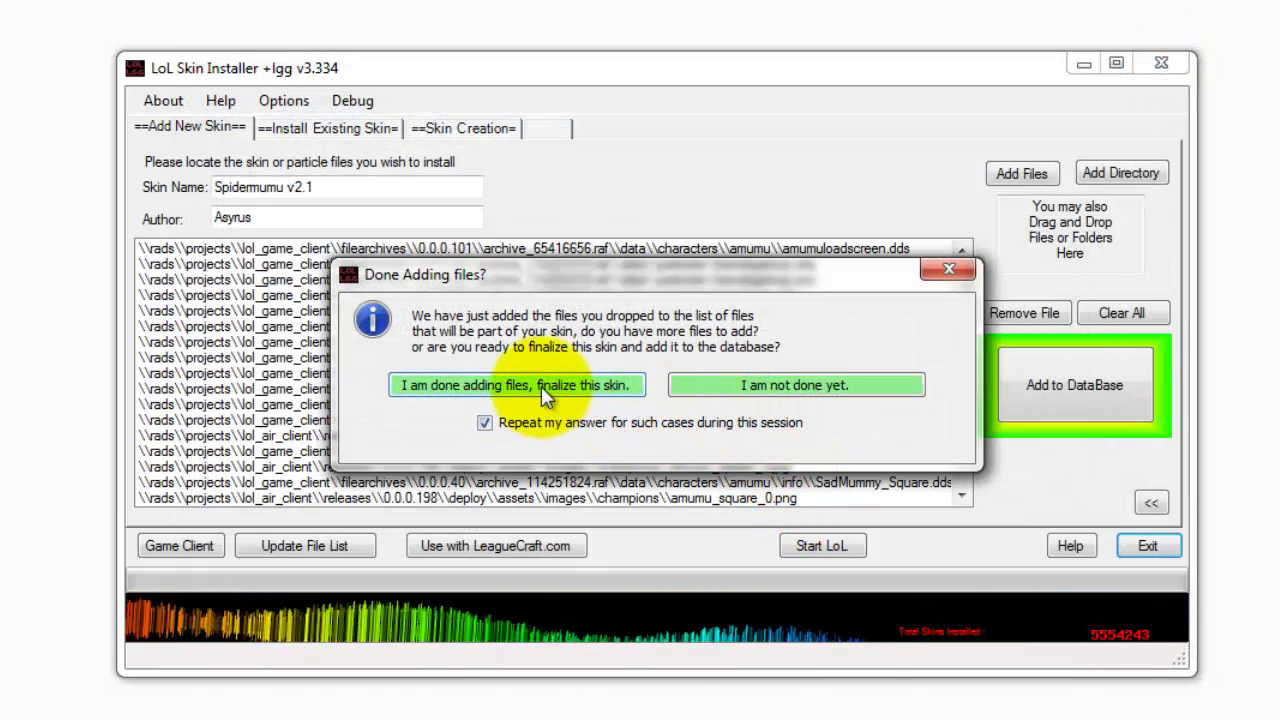
click(541, 386)
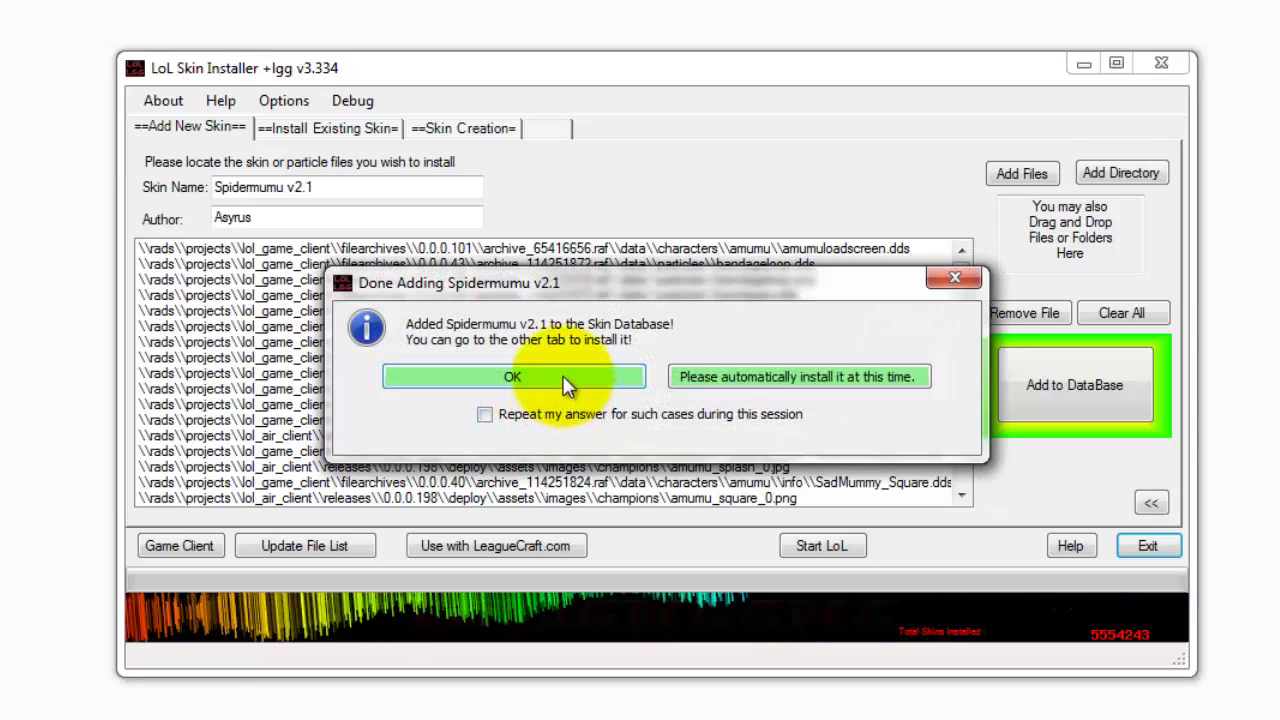
Step: Mark Spidermumu v2.1 and install it over Amumu's Default skin, saving the install preferences
click(562, 378)
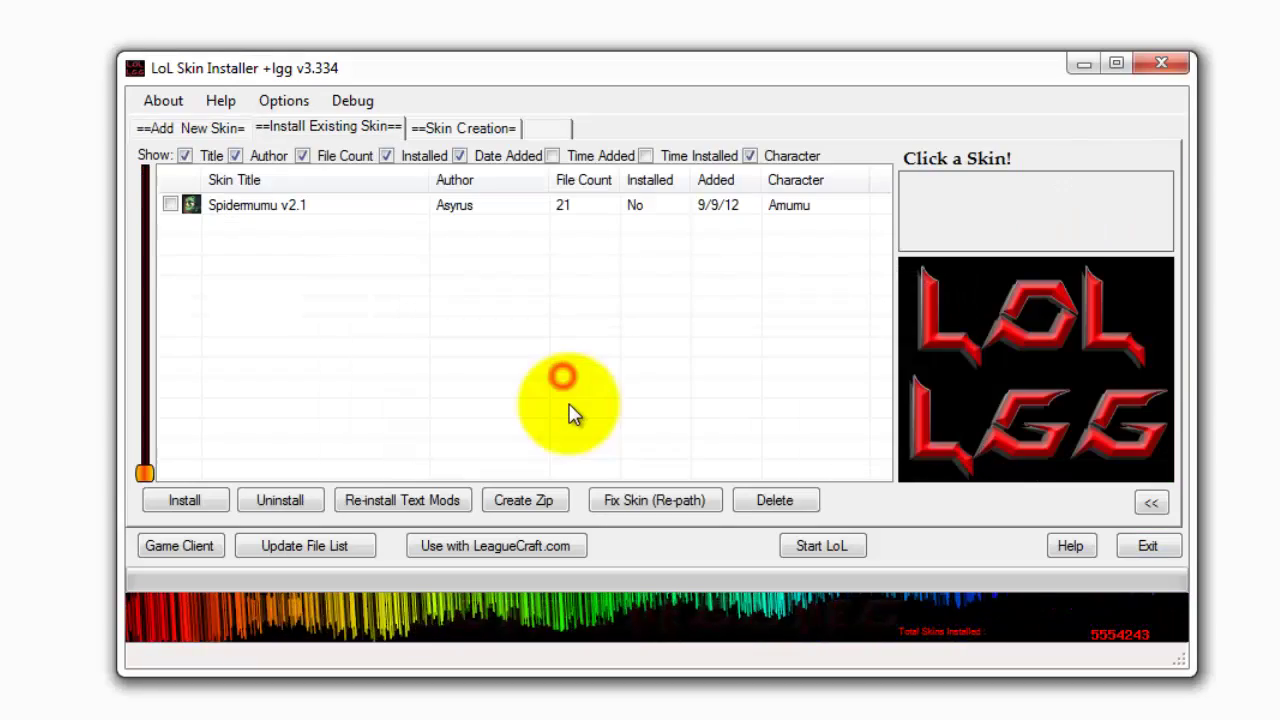
click(243, 207)
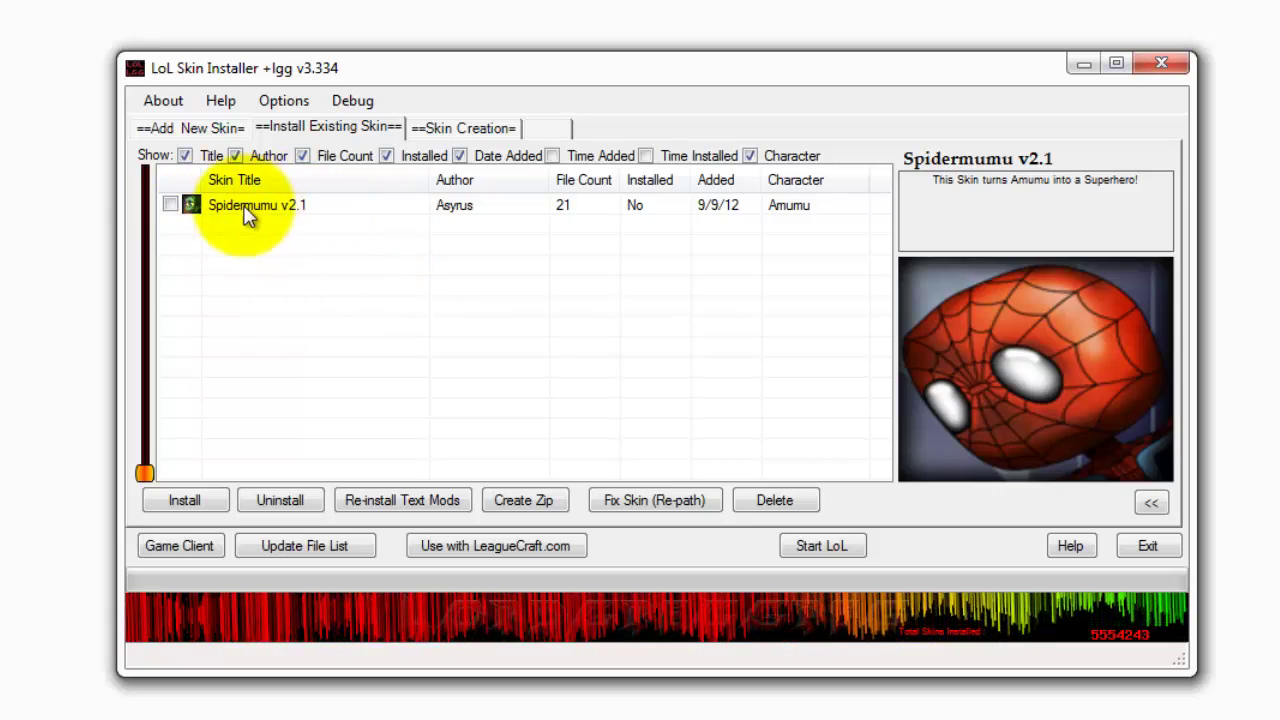
click(170, 204)
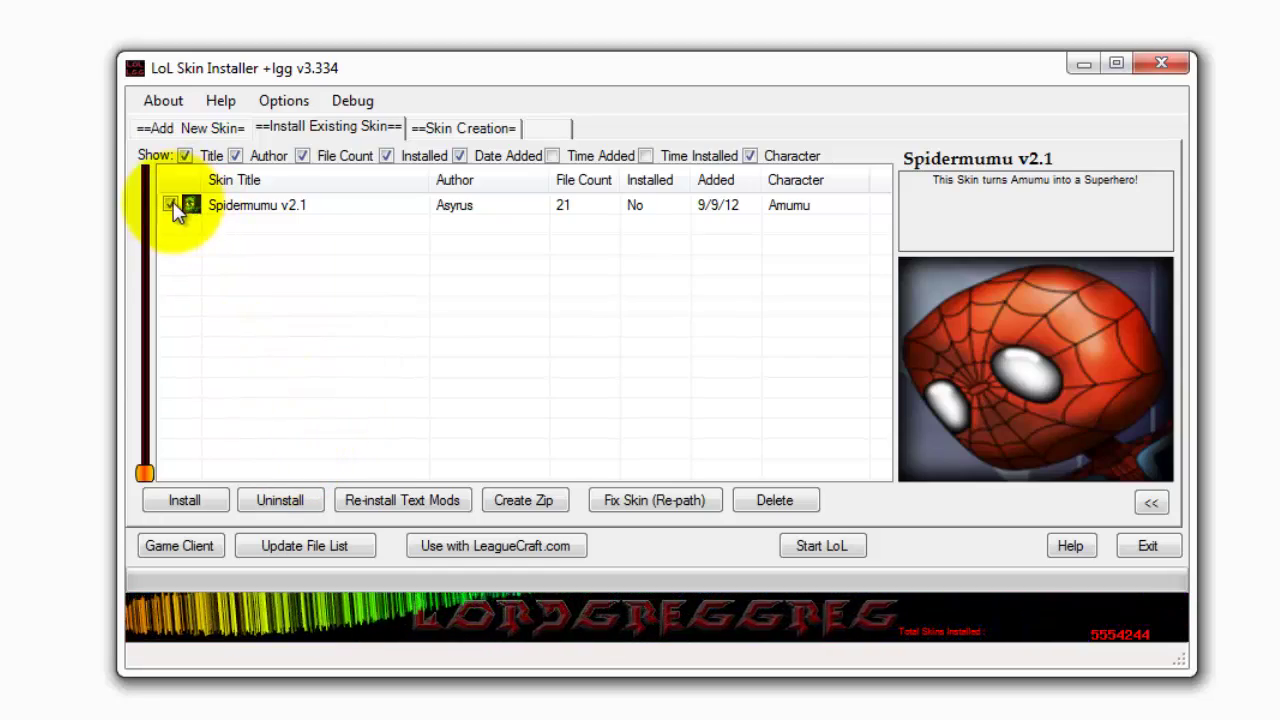
click(216, 496)
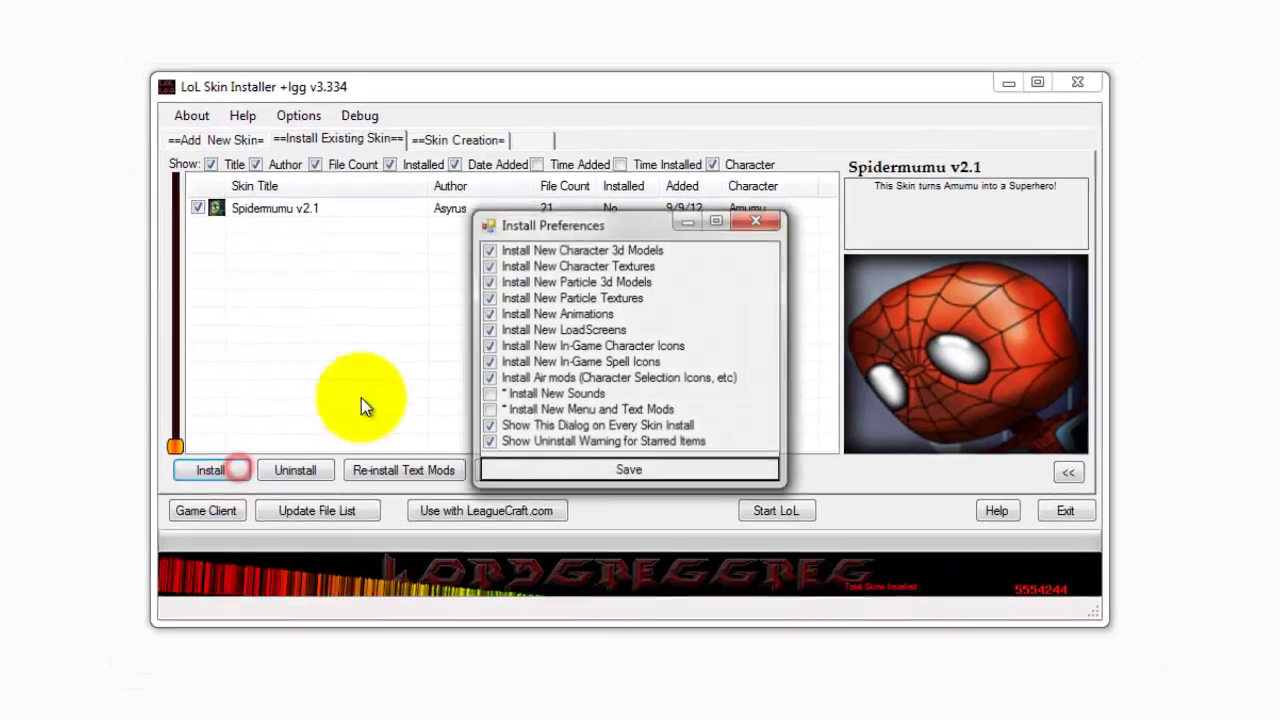
click(543, 434)
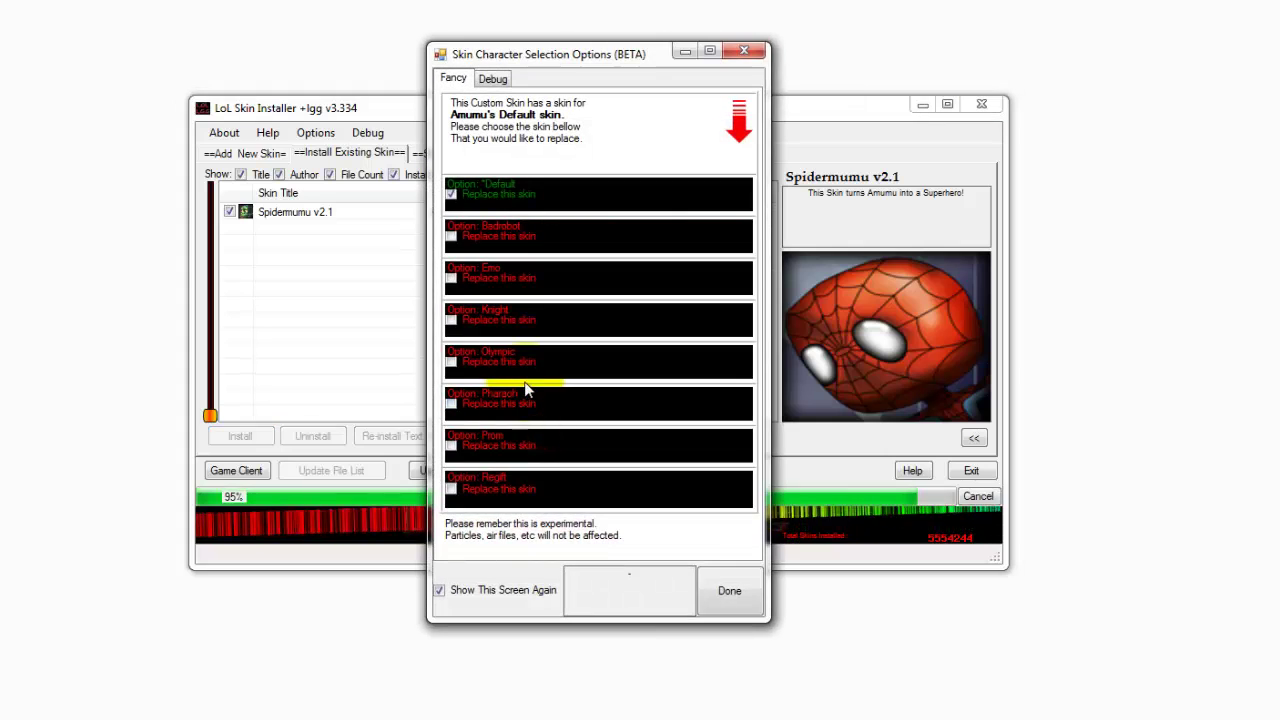
click(729, 592)
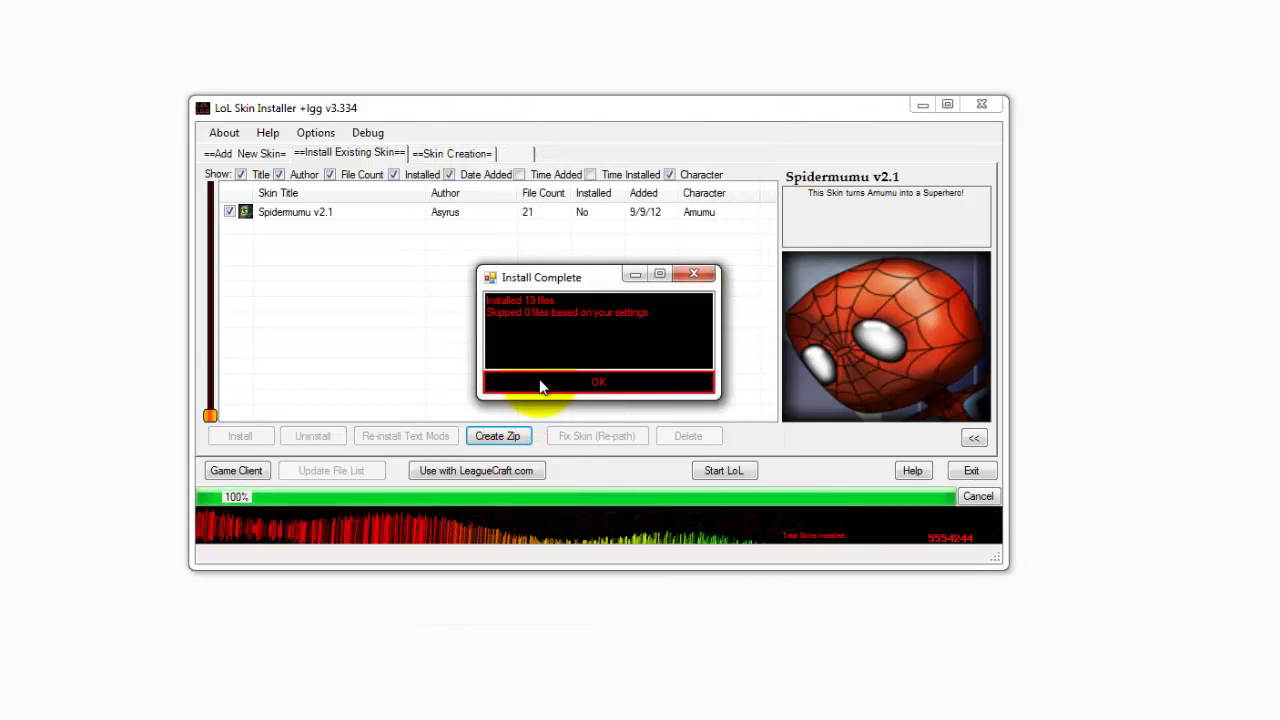
click(540, 382)
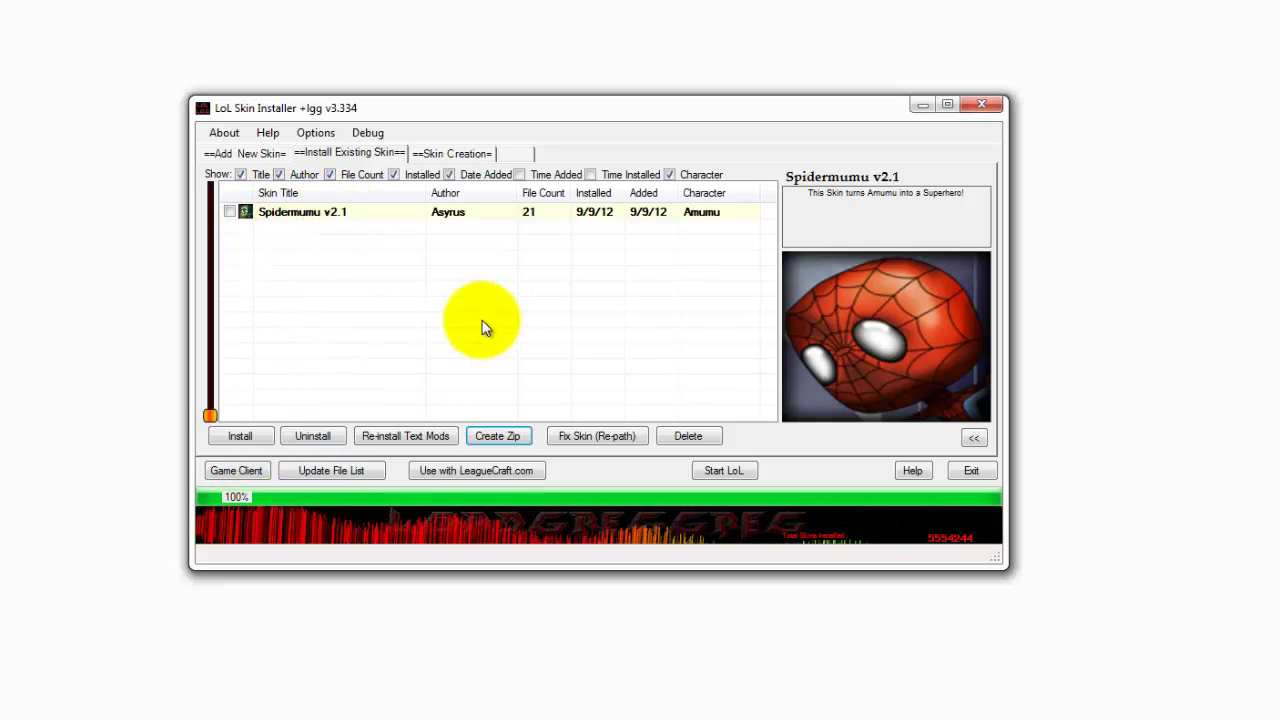
Step: Leave the Spidermumu v2.1 entry unchecked and start League of Legends from the launcher
click(229, 213)
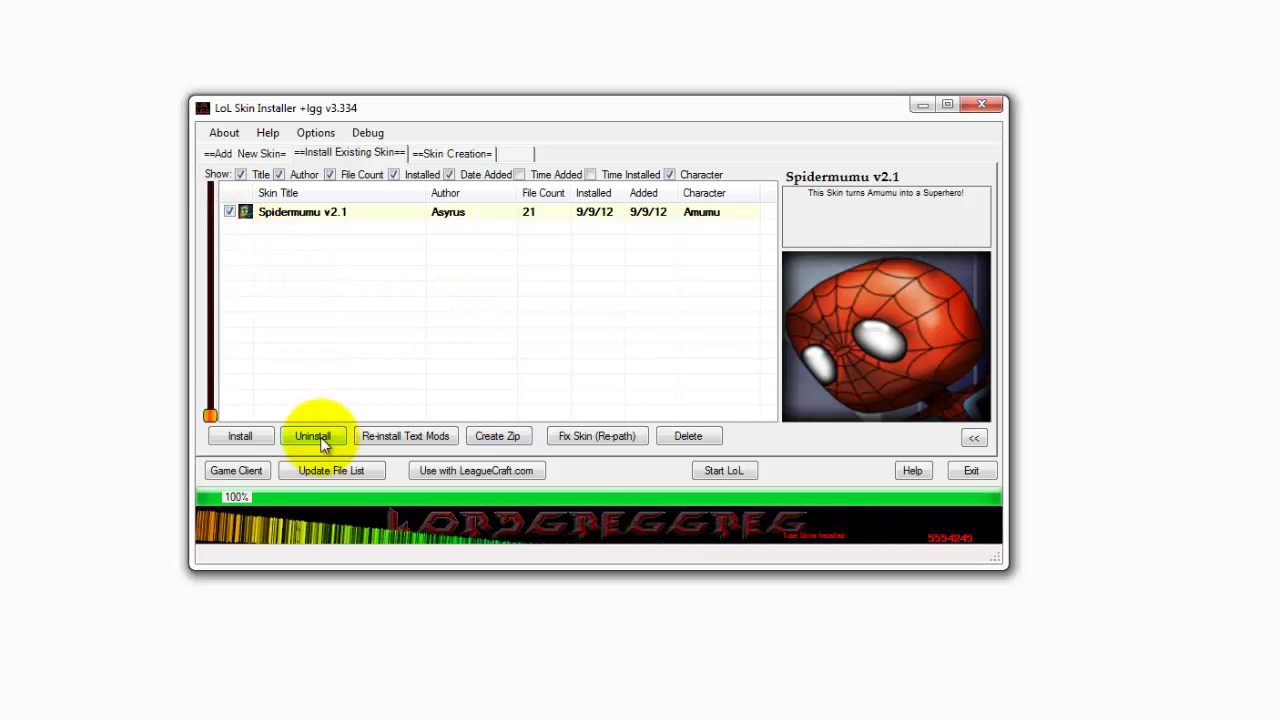
click(229, 212)
click(470, 283)
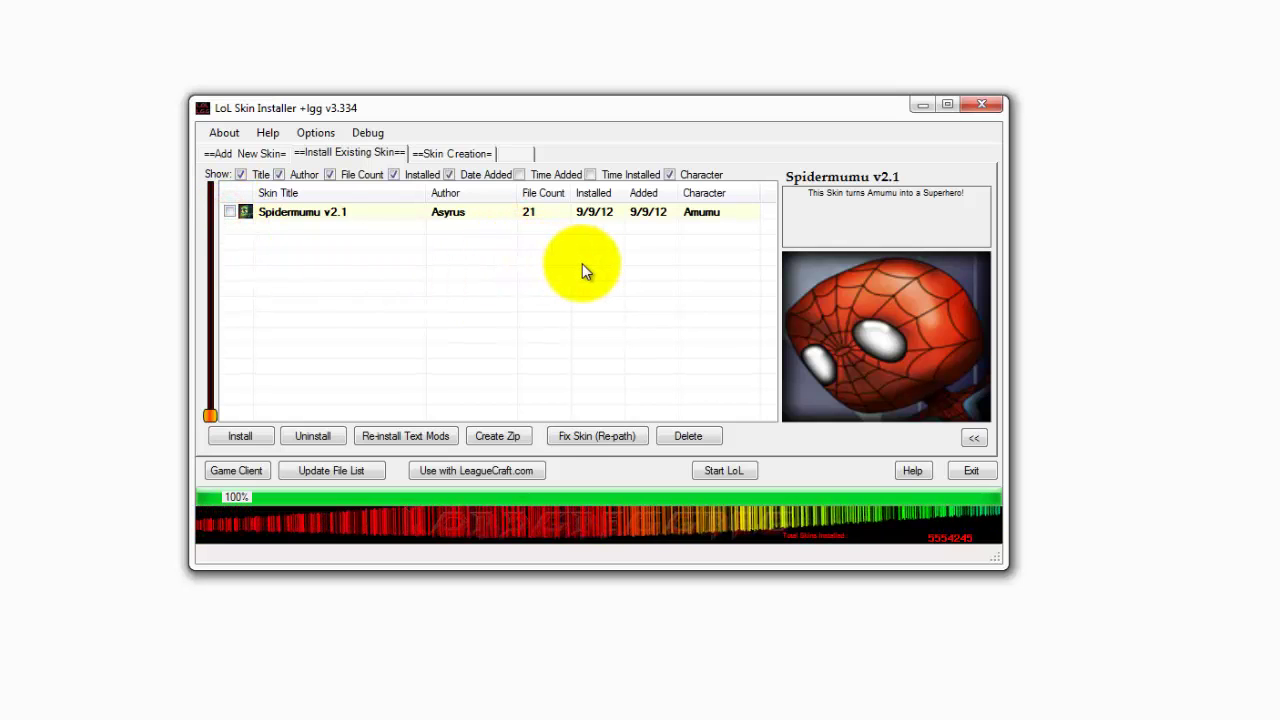
click(730, 473)
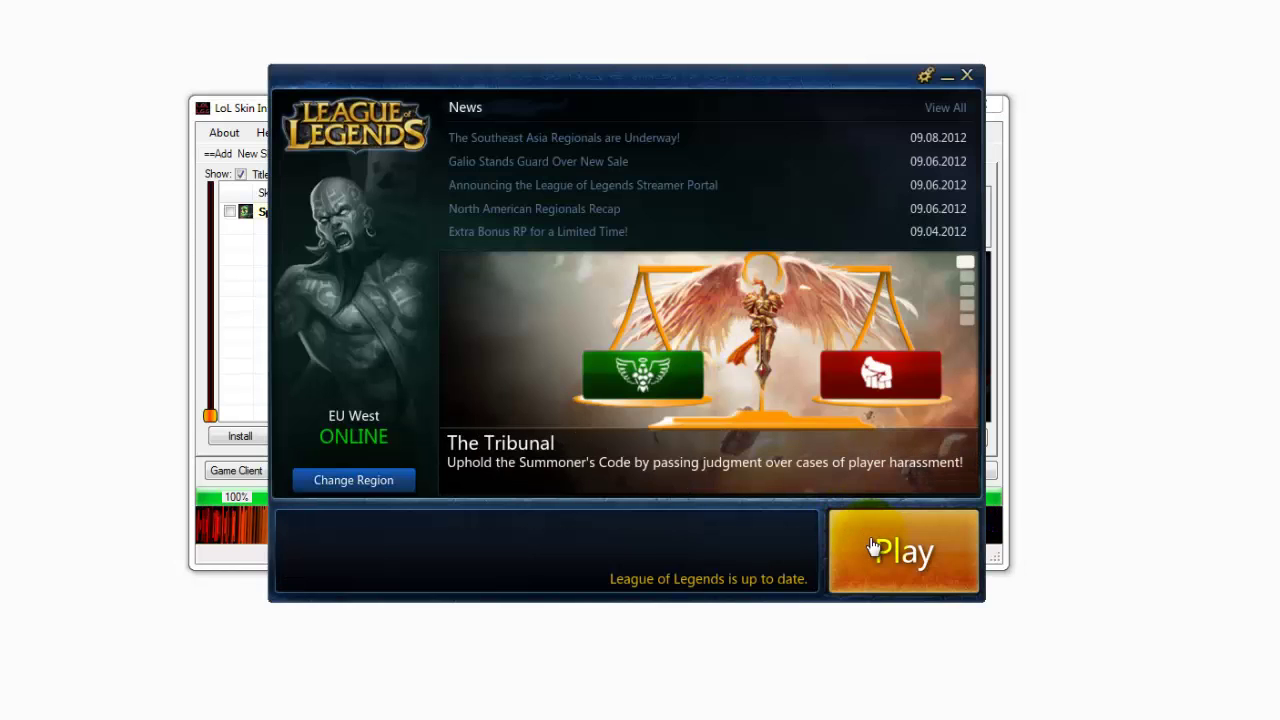
click(872, 545)
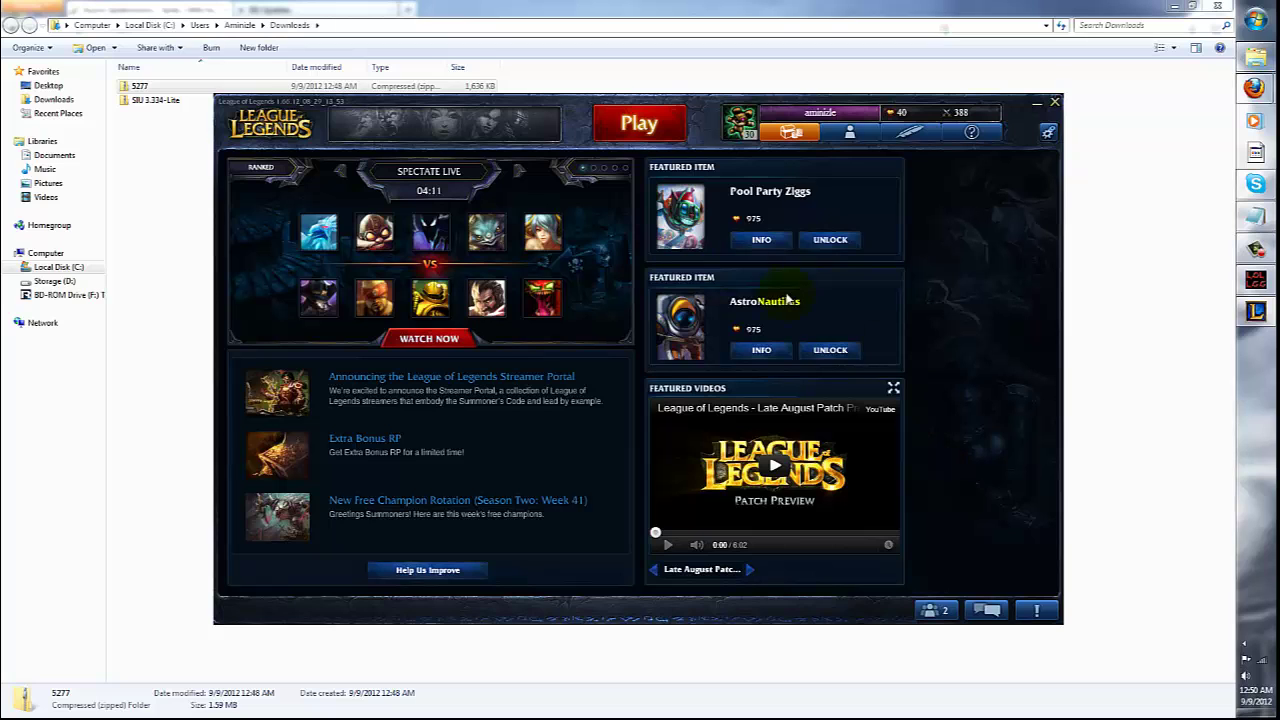
Step: Create and start a custom Summoner's Rift game despite unbalanced teams
click(652, 126)
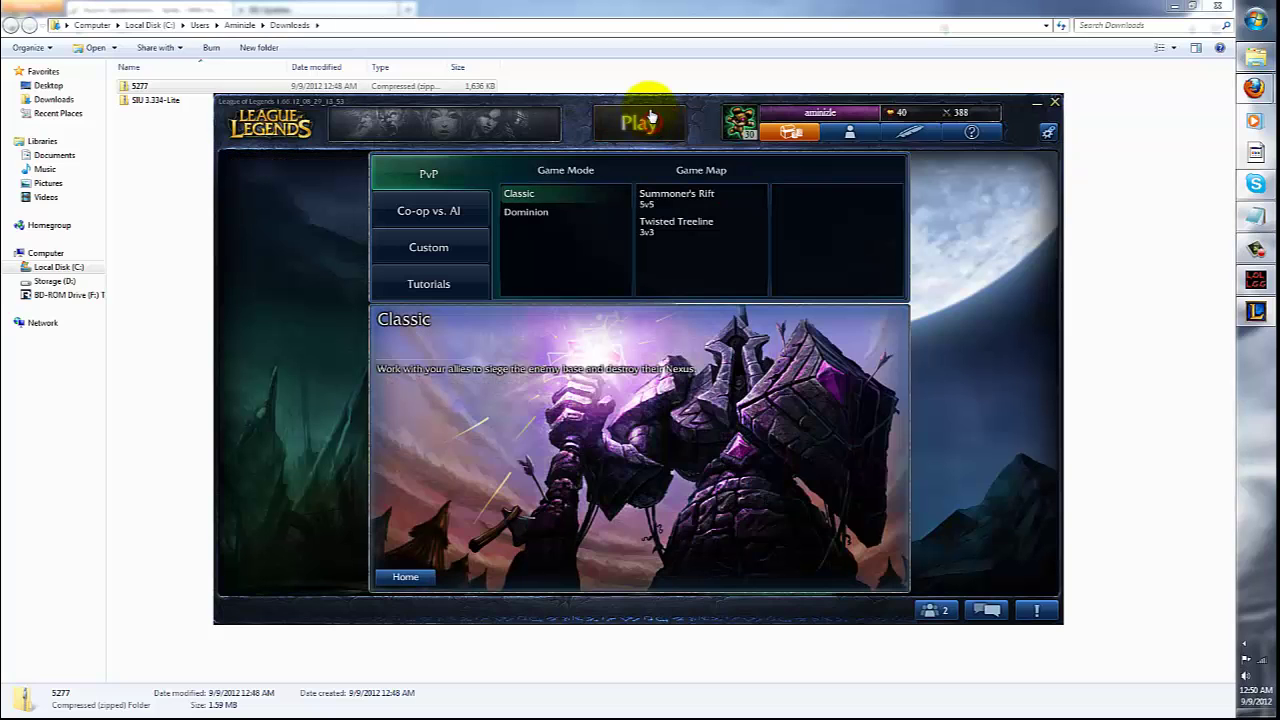
click(455, 248)
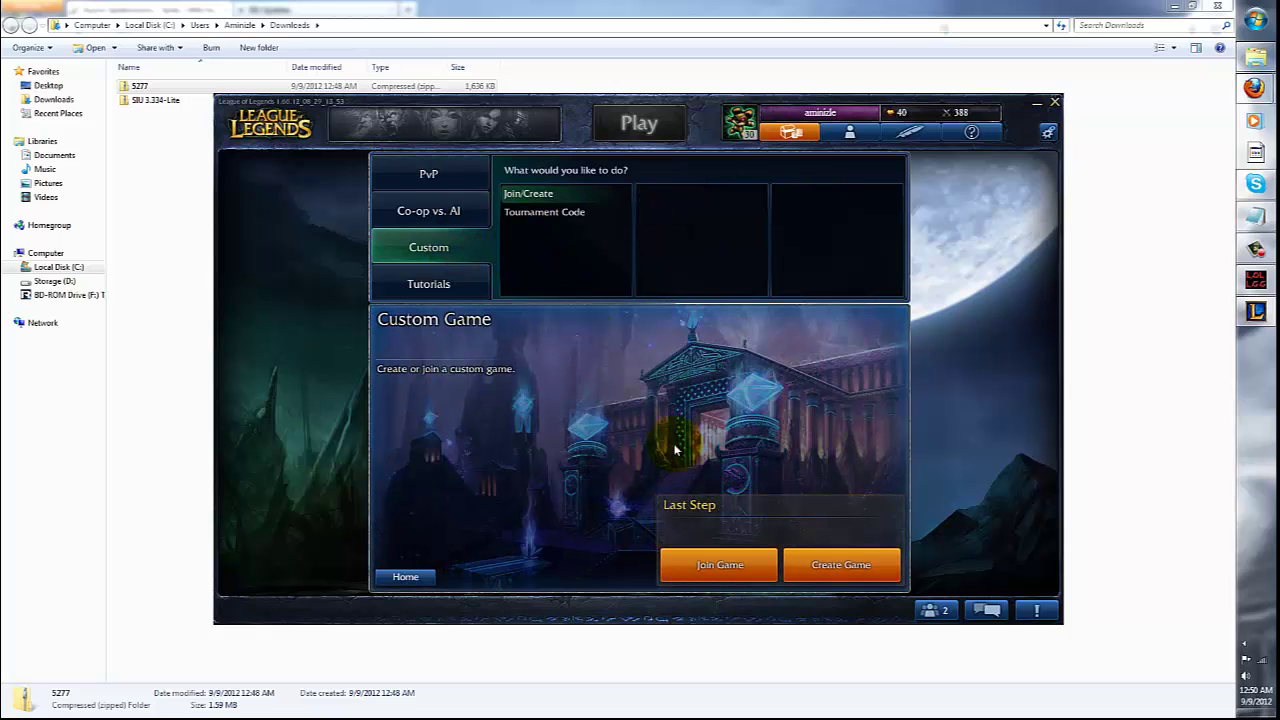
click(806, 568)
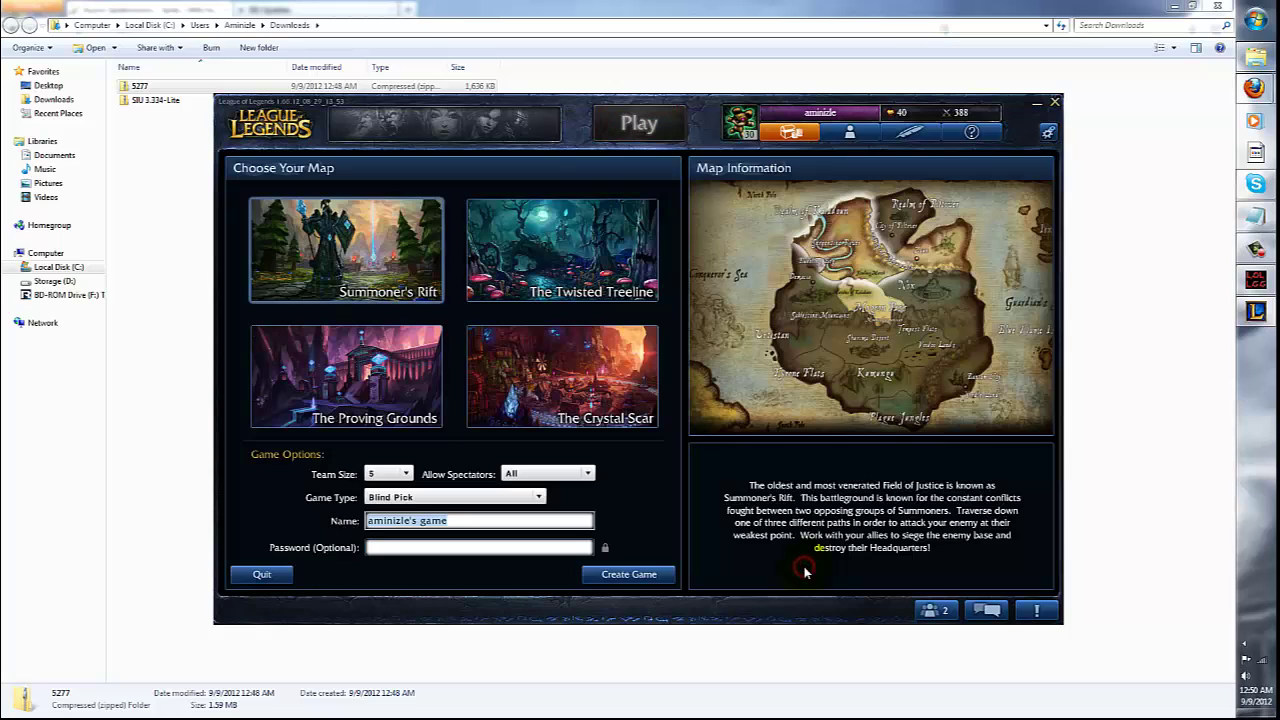
click(697, 614)
click(660, 579)
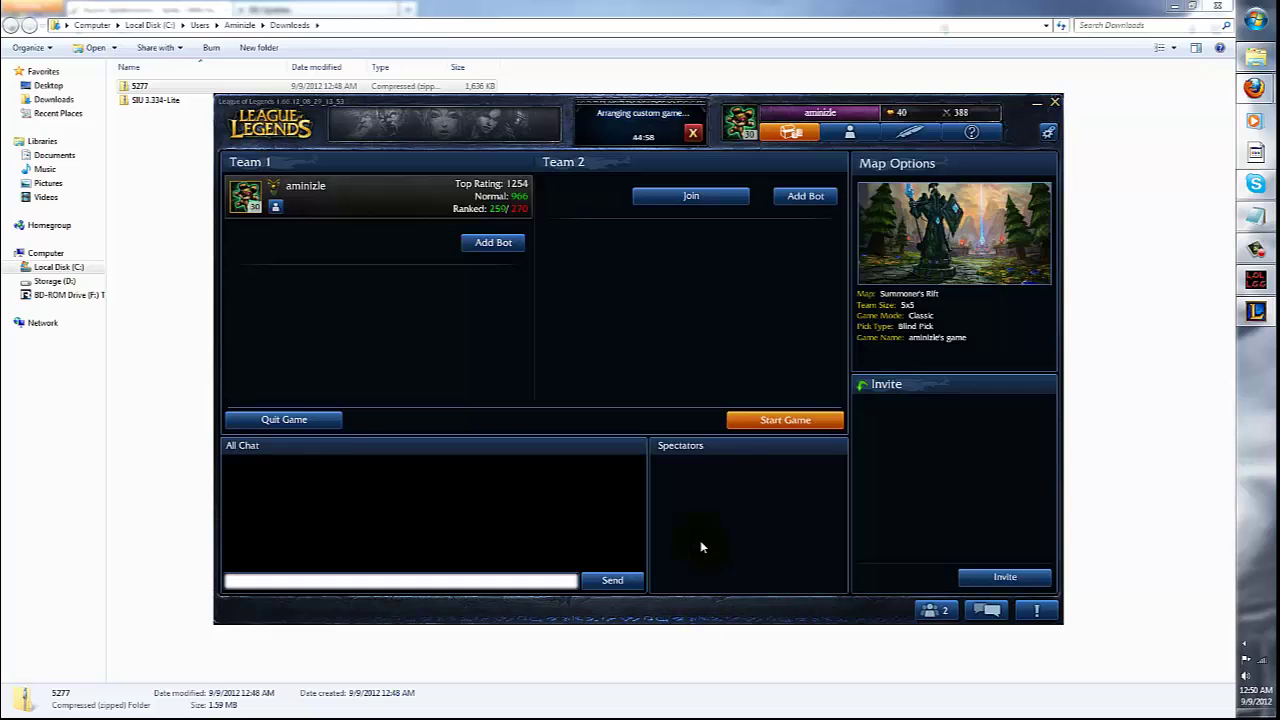
click(785, 421)
click(606, 422)
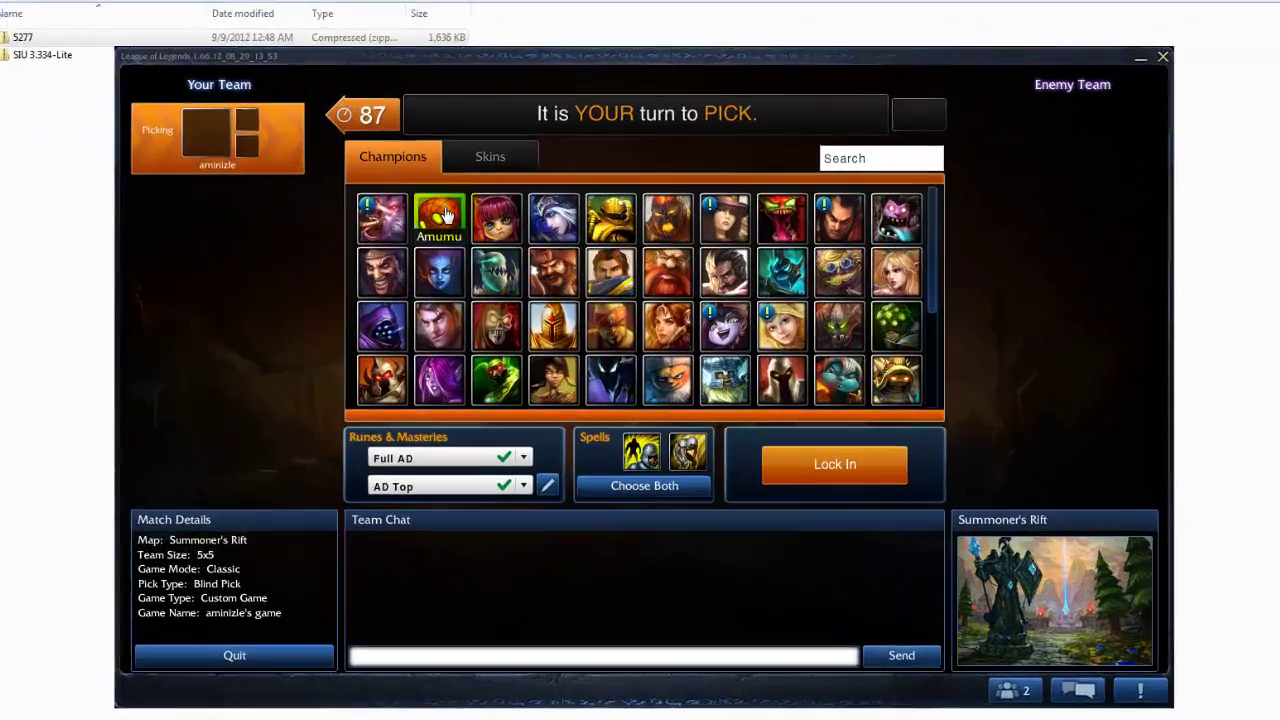
Step: Pick Amumu and view his skins, showing the Spidermumu look
click(481, 238)
click(413, 215)
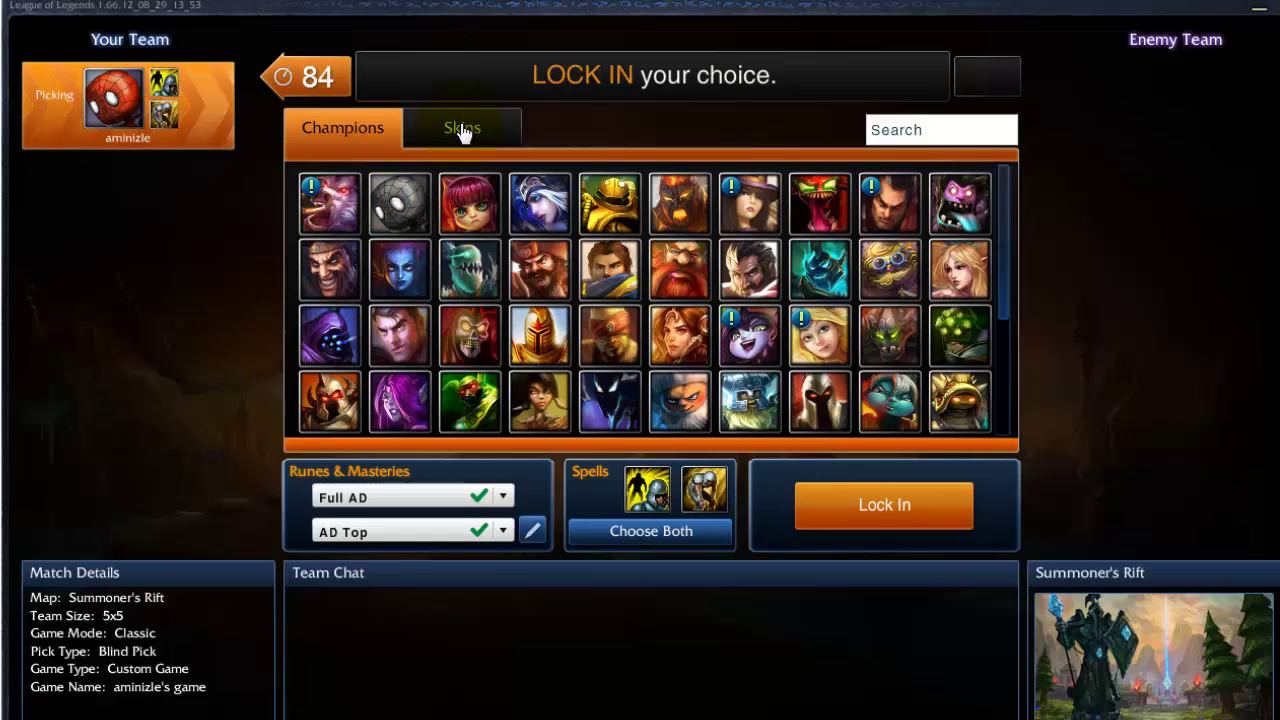
click(462, 130)
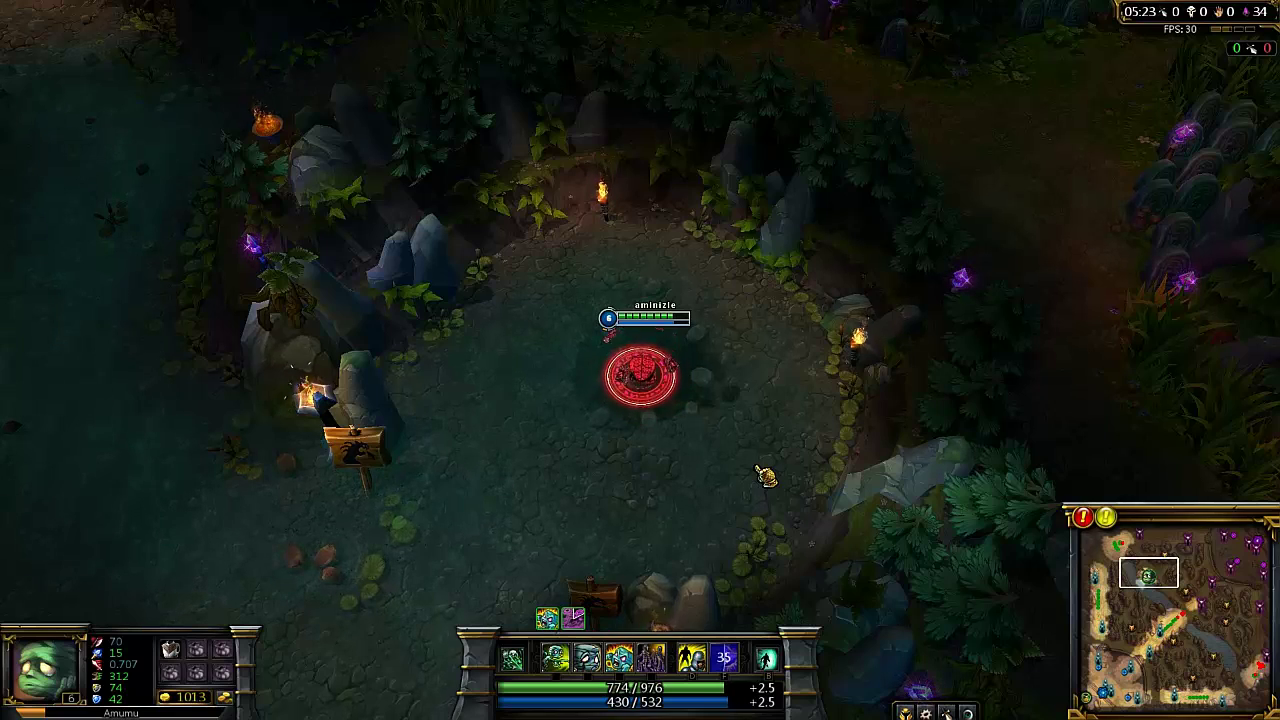
Step: Walk Amumu around the jungle in several directions, briefly starting a recall and recentring the camera
right_click(576, 326)
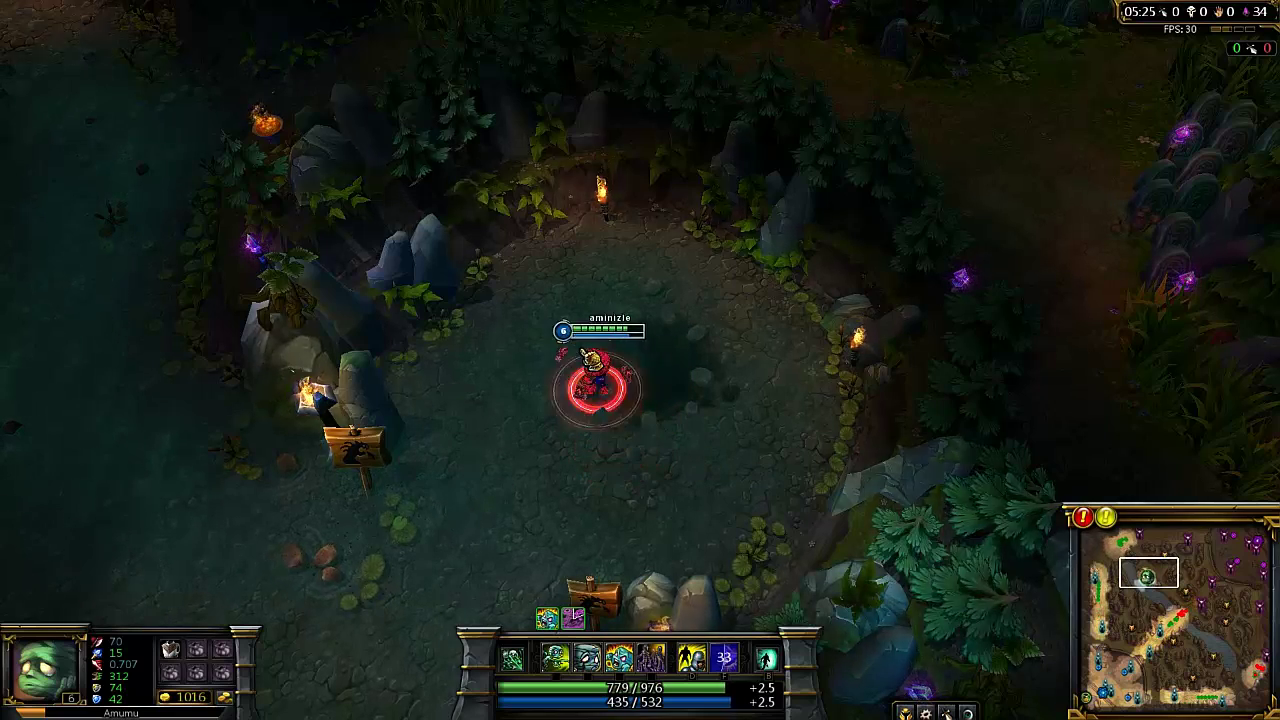
right_click(651, 451)
scroll(650, 450, up, 3)
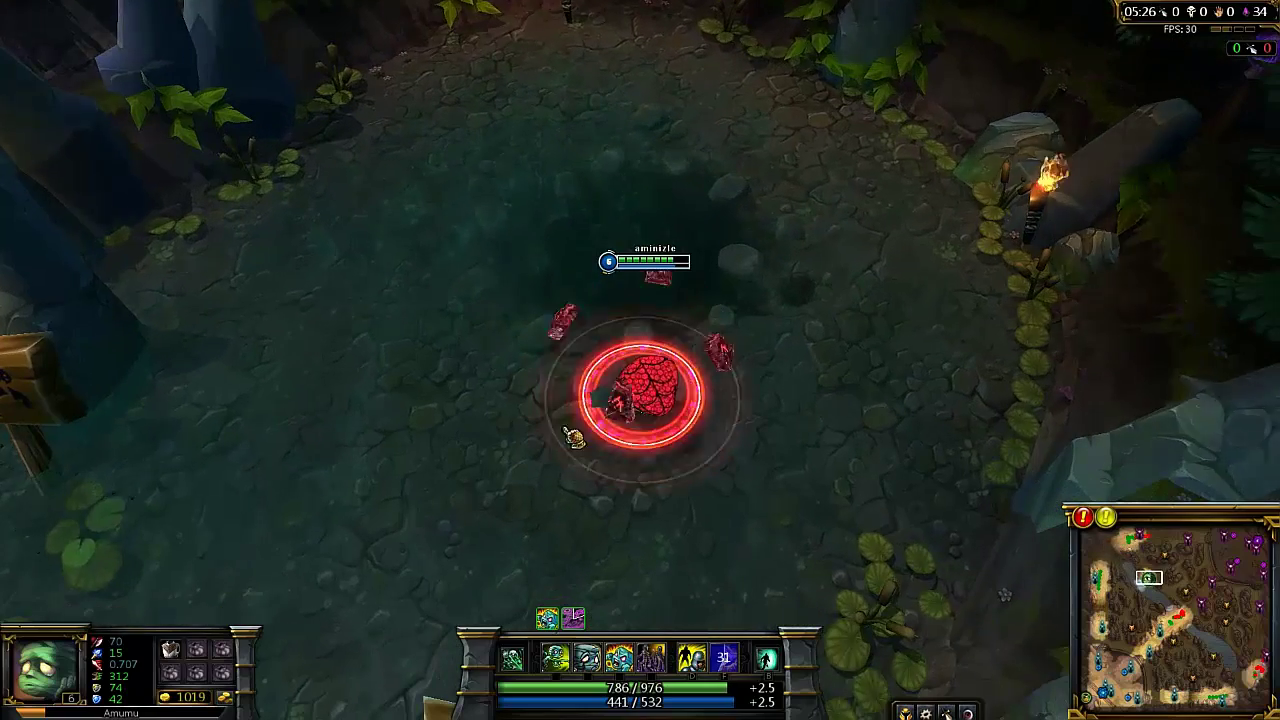
right_click(500, 386)
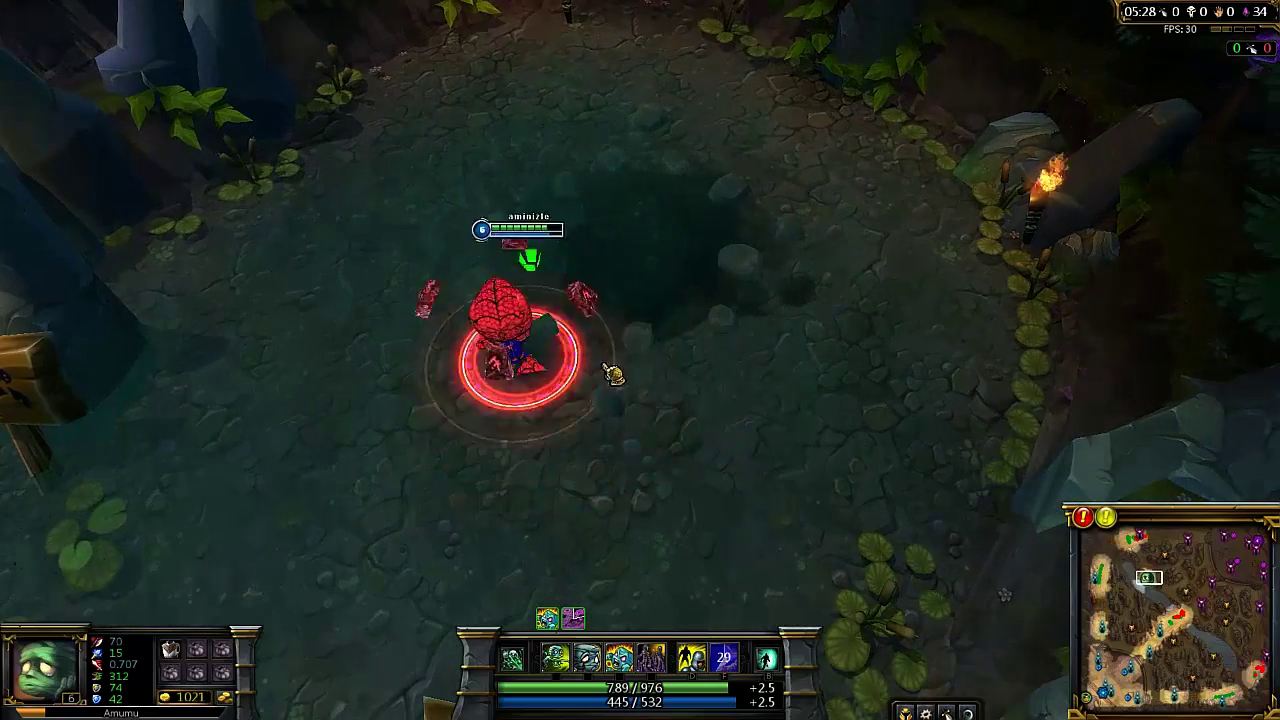
right_click(622, 390)
key(b)
right_click(665, 255)
right_click(594, 206)
key(space)
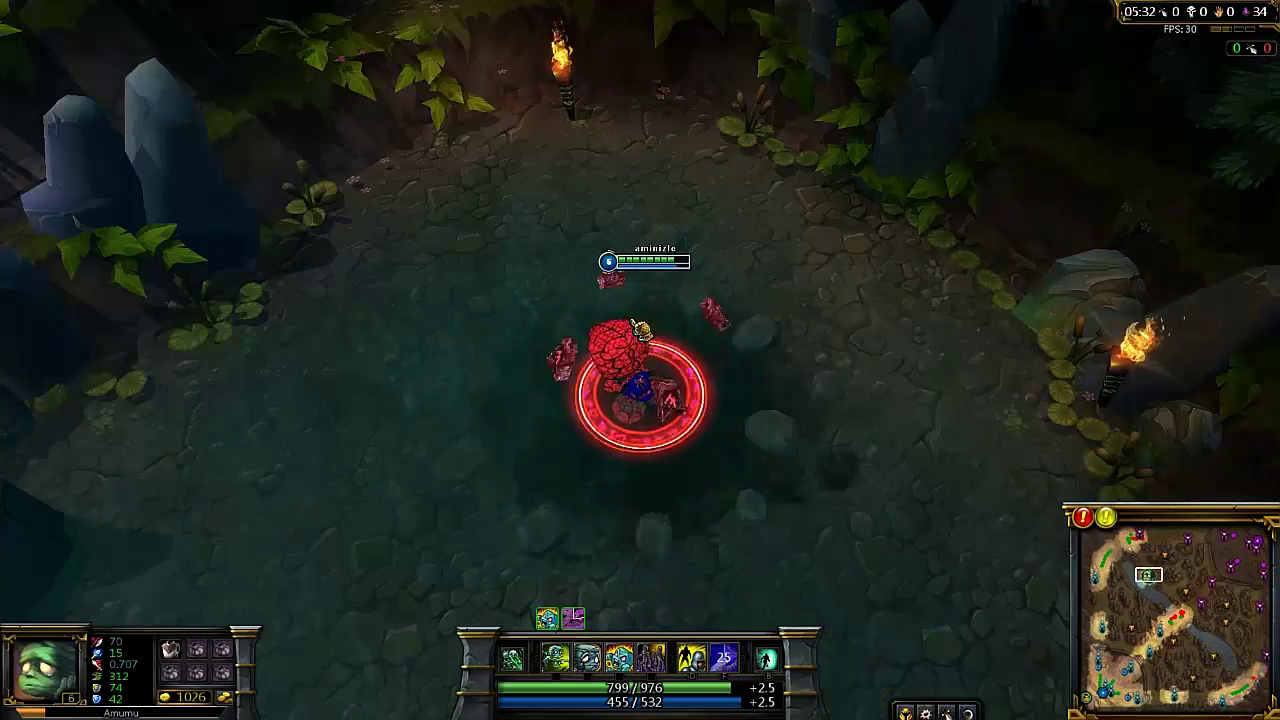
scroll(640, 330, down, 5)
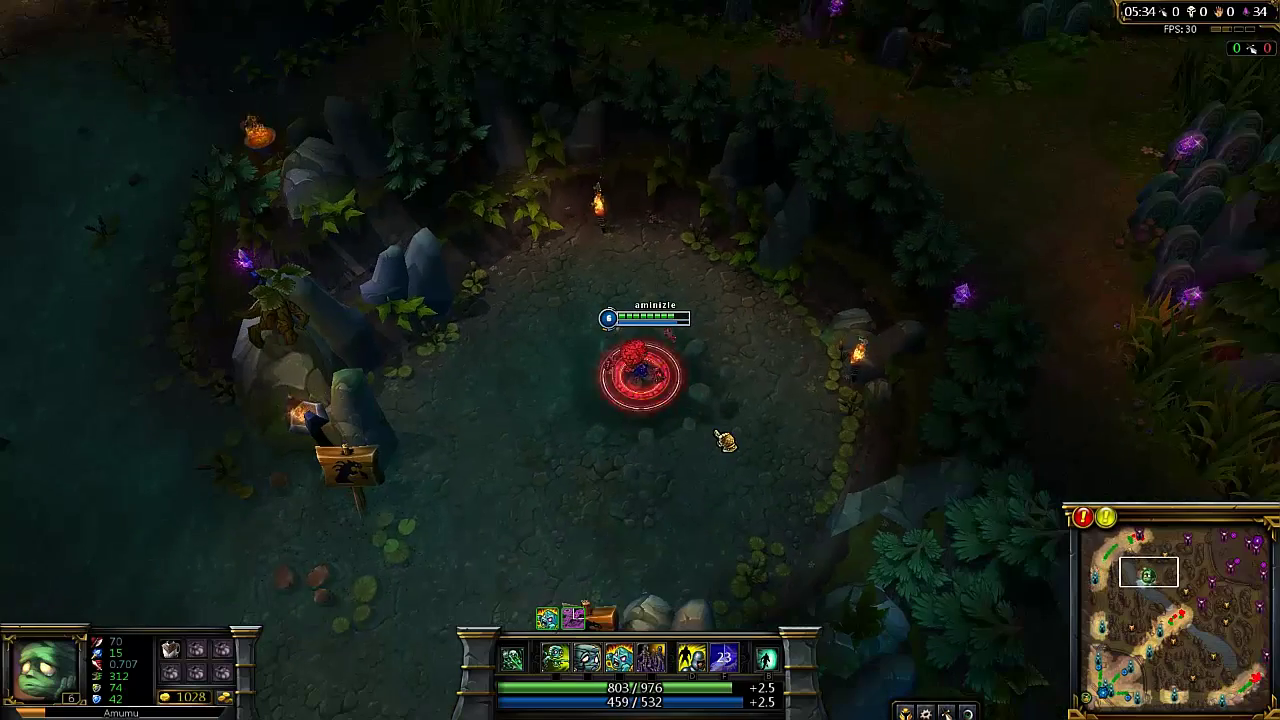
Step: Toggle off Despair, then cast Bandage Toss, Tantrum, Curse of the Sad Mummy and Tantrum again
key(w)
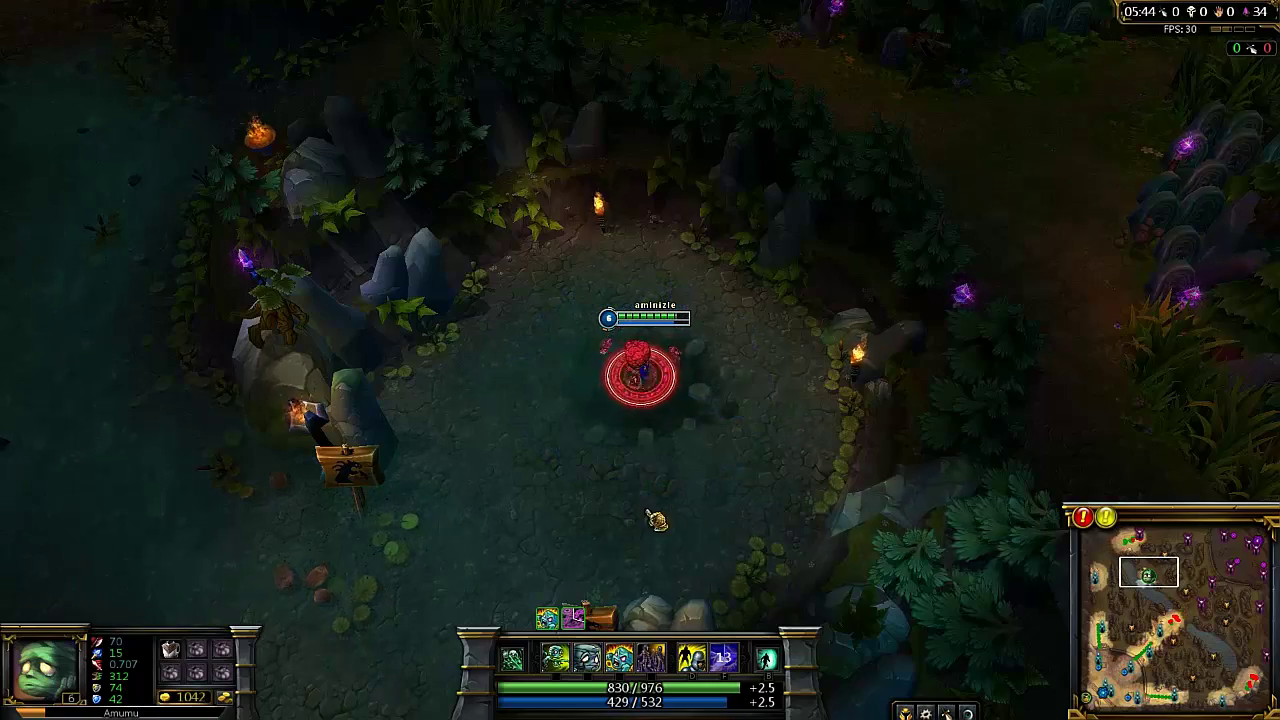
key(q)
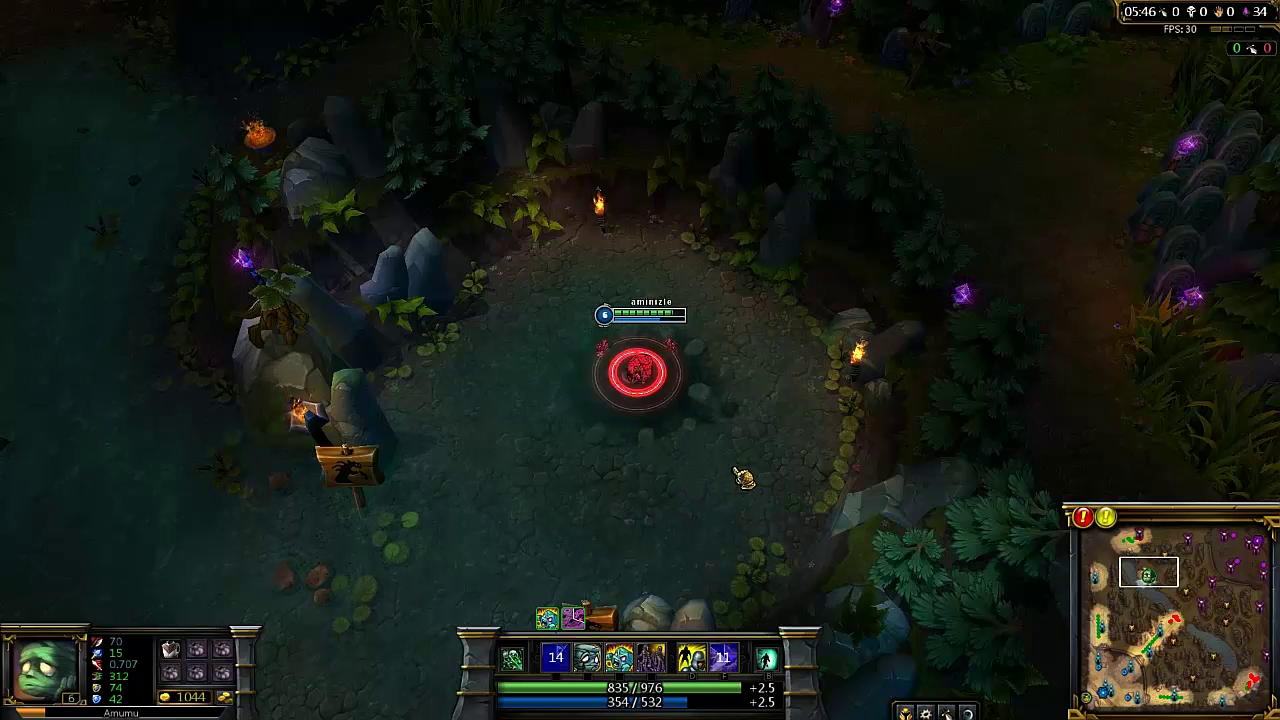
key(e)
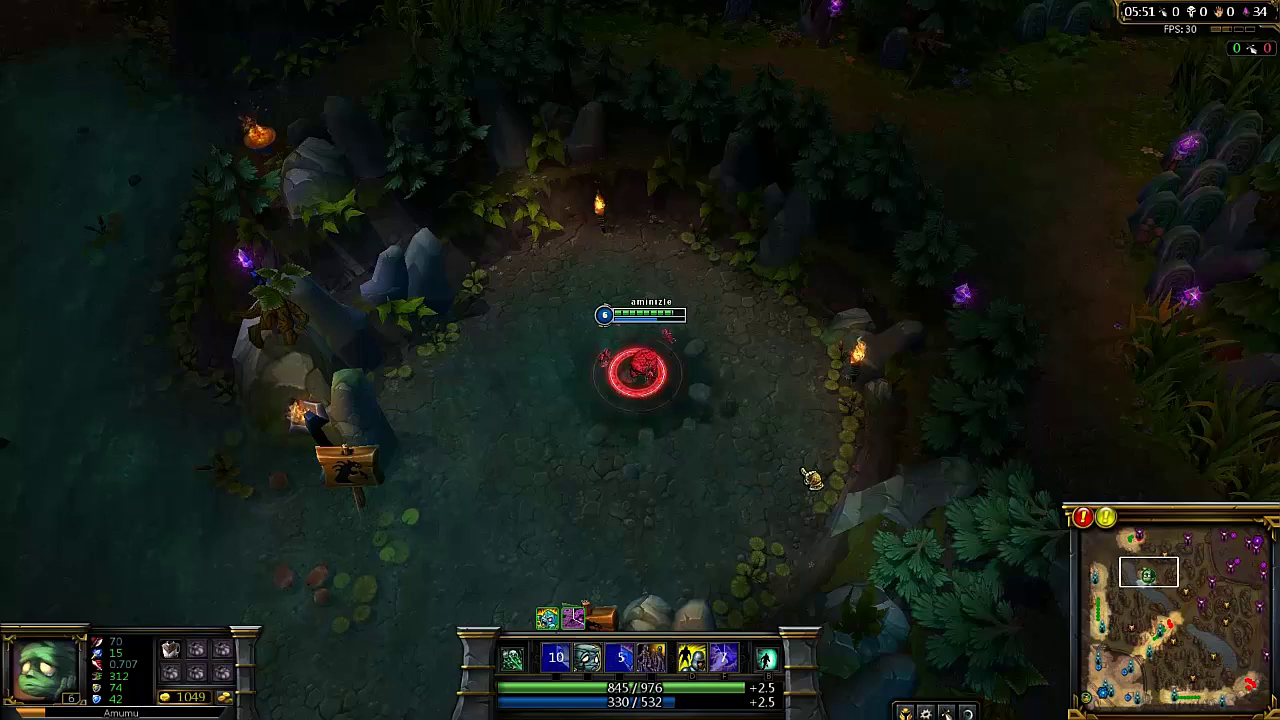
key(r)
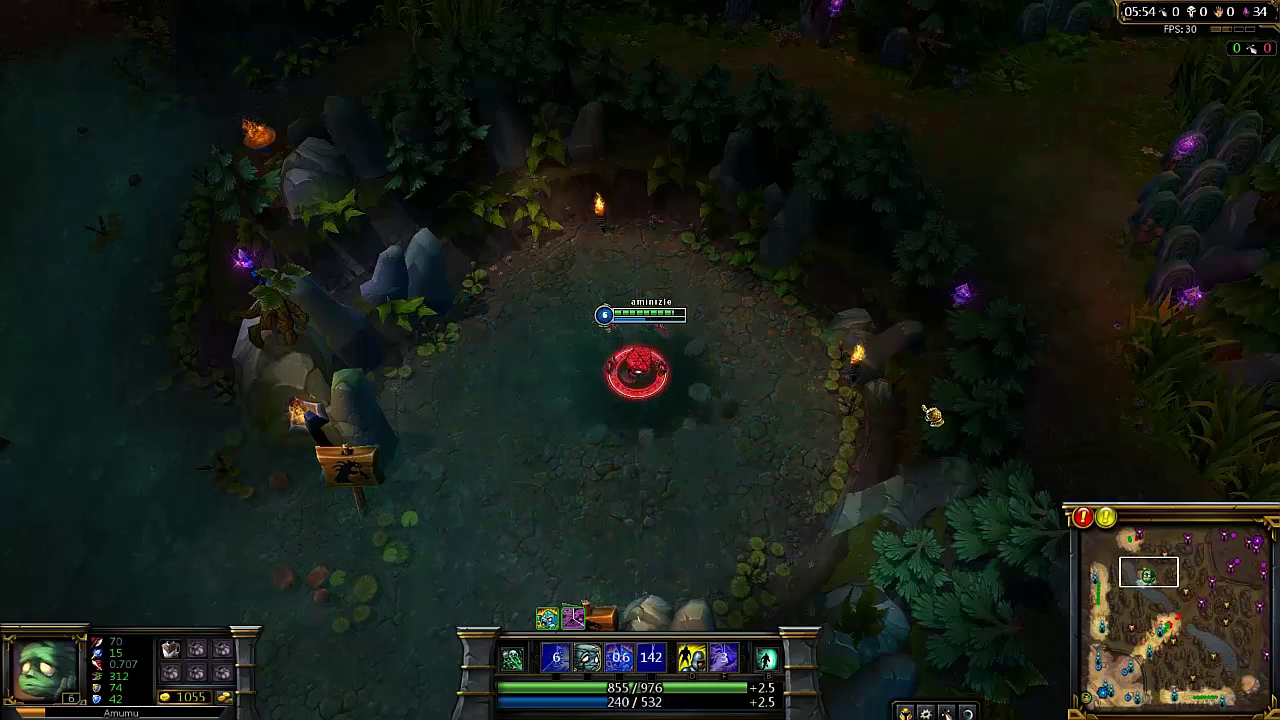
key(e)
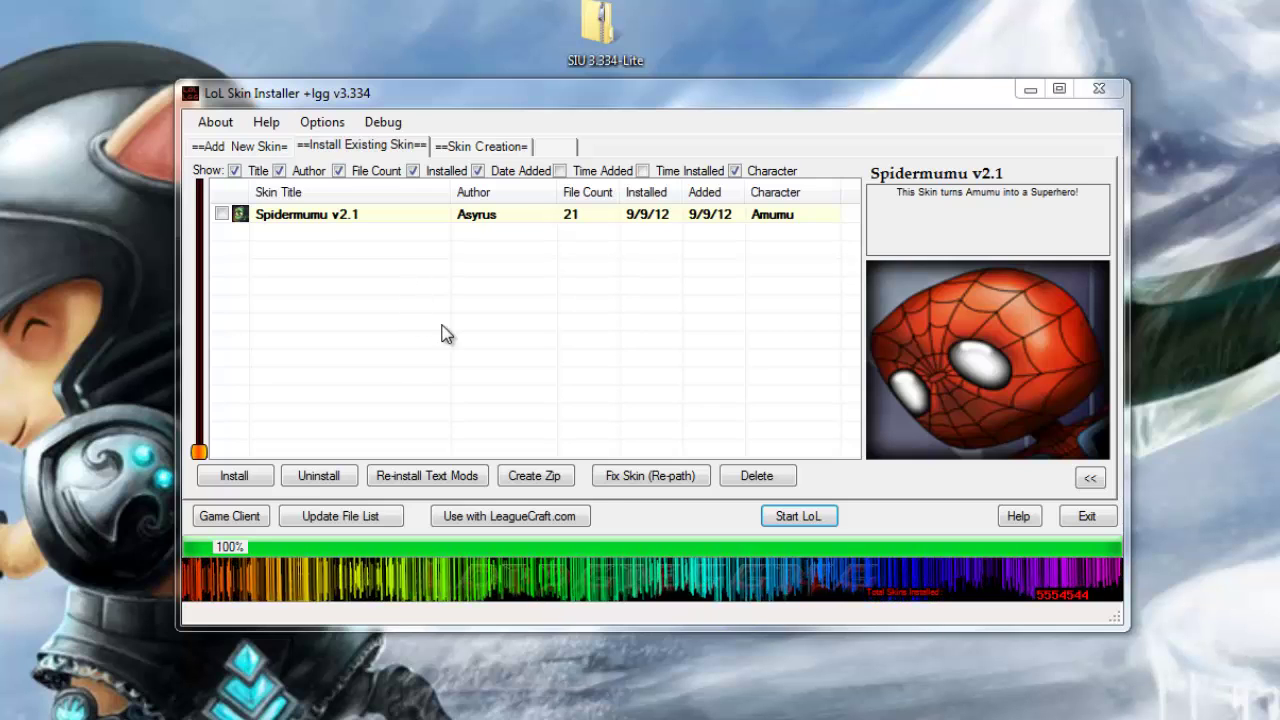
Step: Mark Spidermumu v2.1, uninstall it, and dismiss the uninstall success message
click(223, 215)
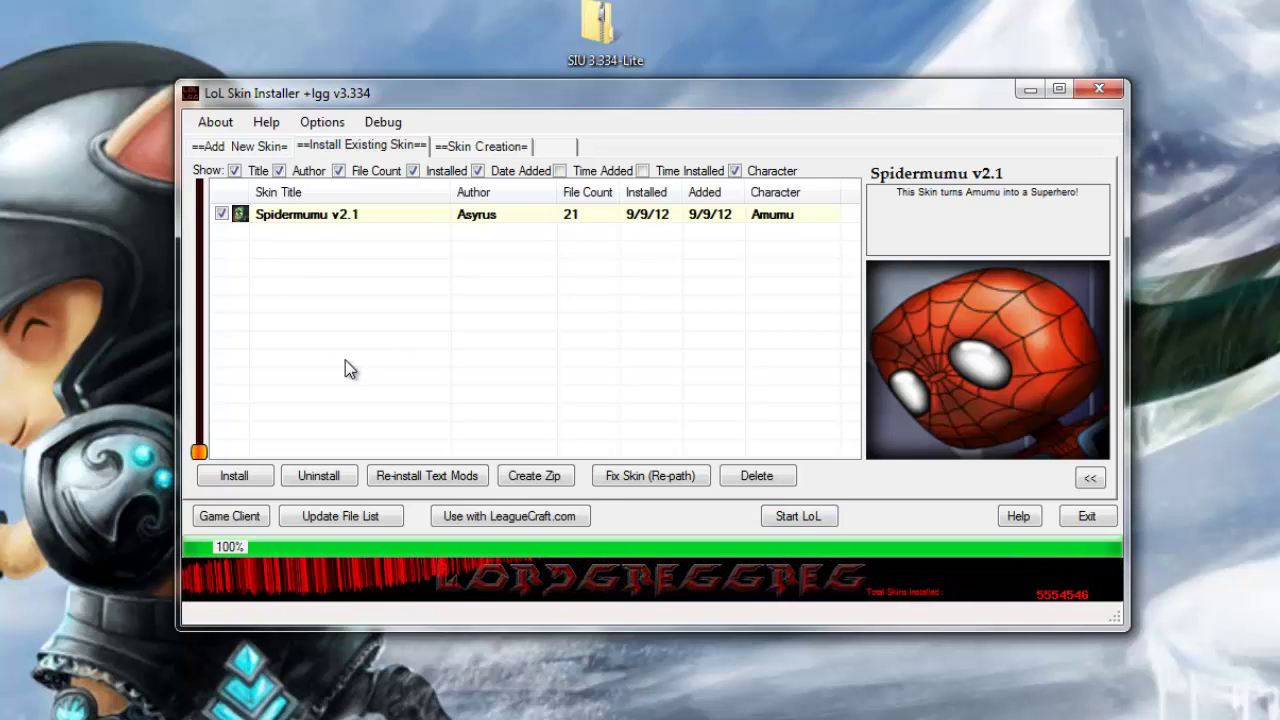
click(319, 477)
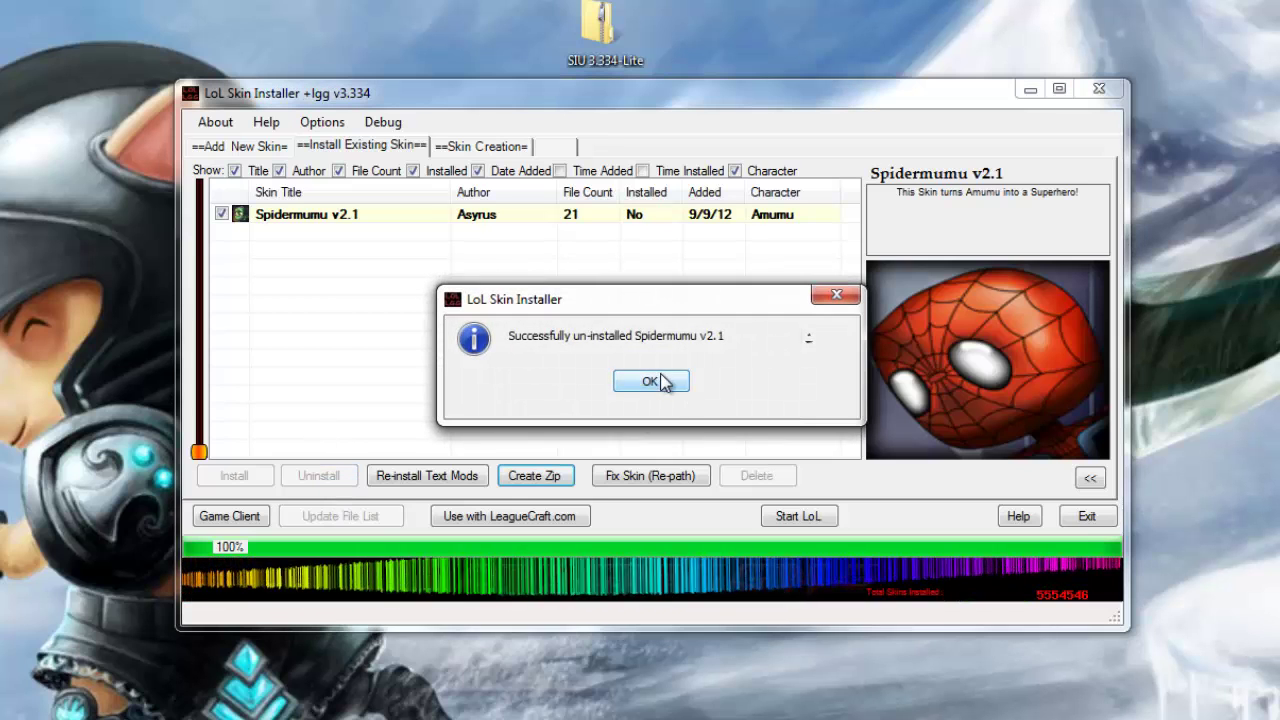
click(667, 385)
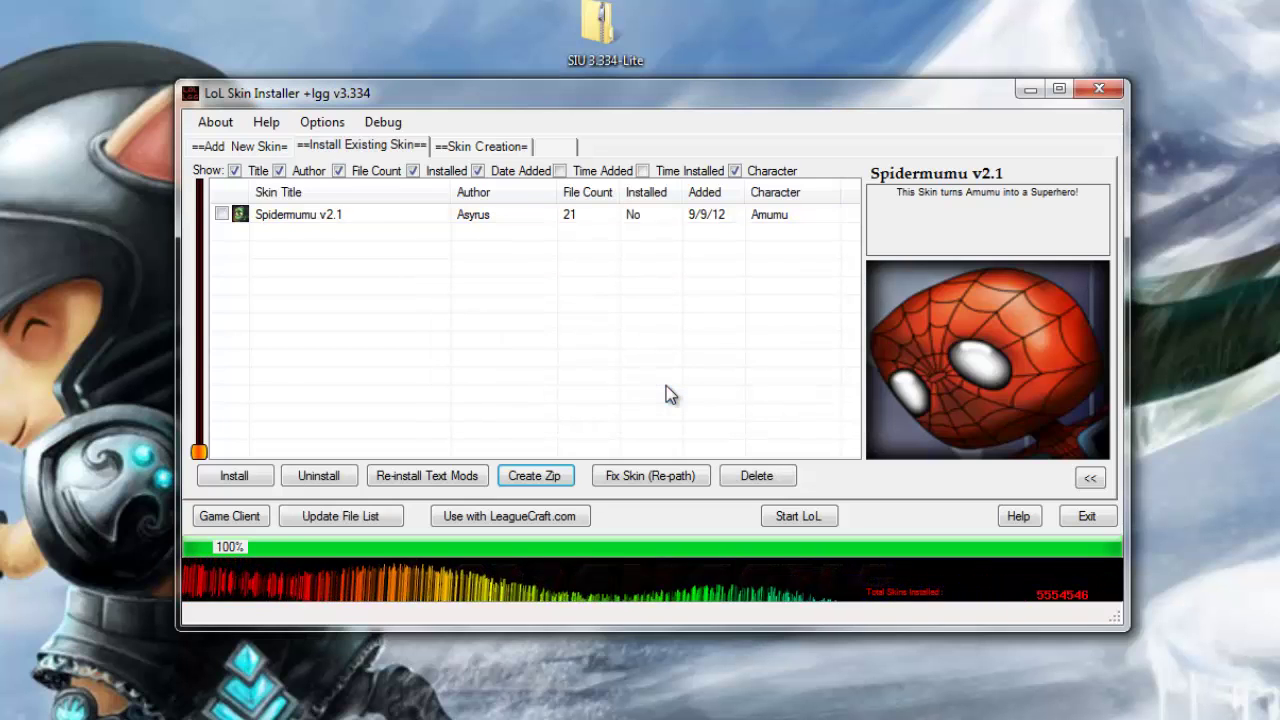